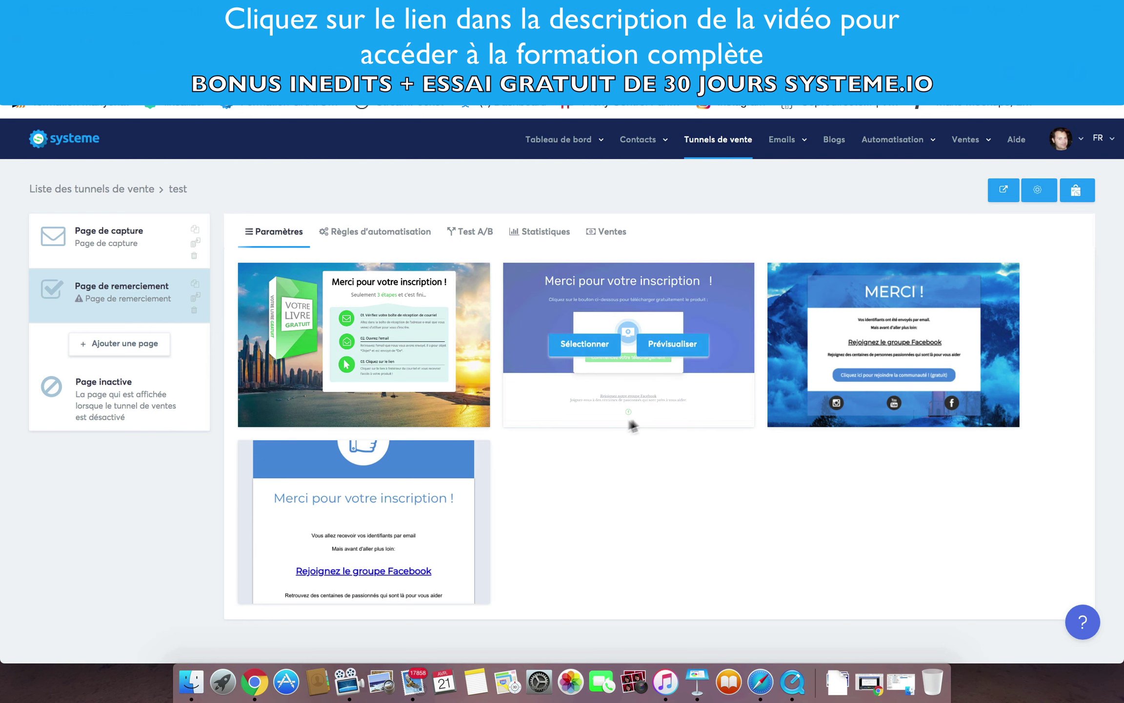
Preview the thank-you page template with the green book and read through its three numbered instructions.
{"action": "mouse_move", "coordinate": [445, 322]}
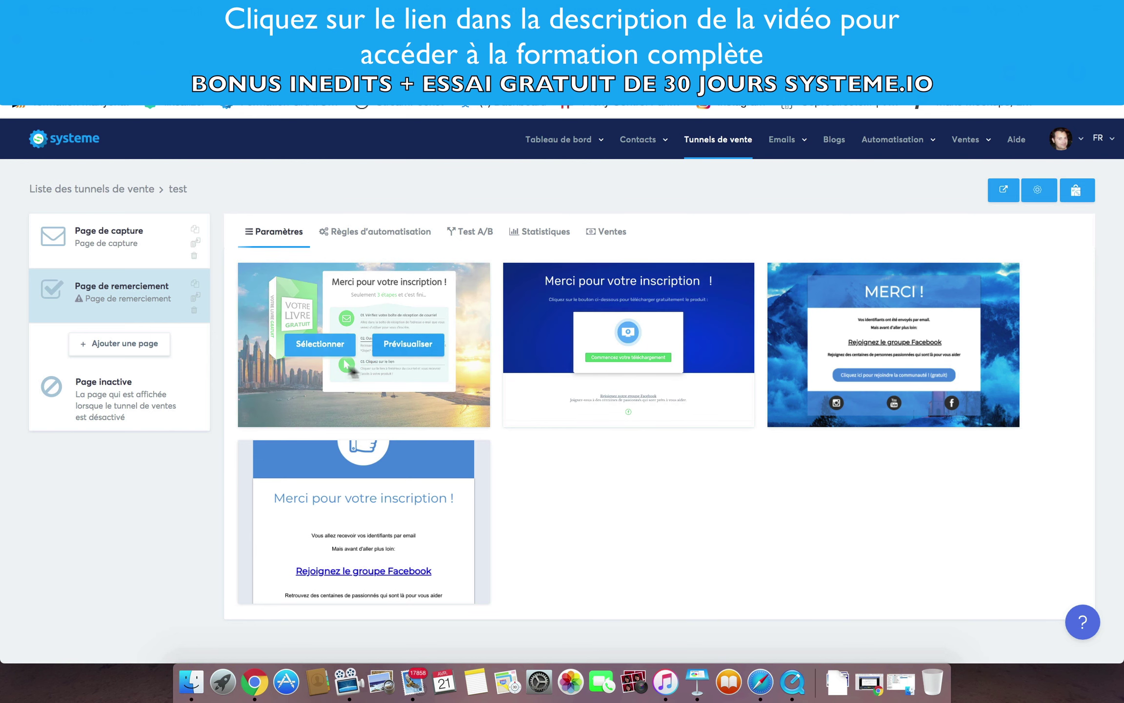
{"action": "left_click", "coordinate": [426, 341]}
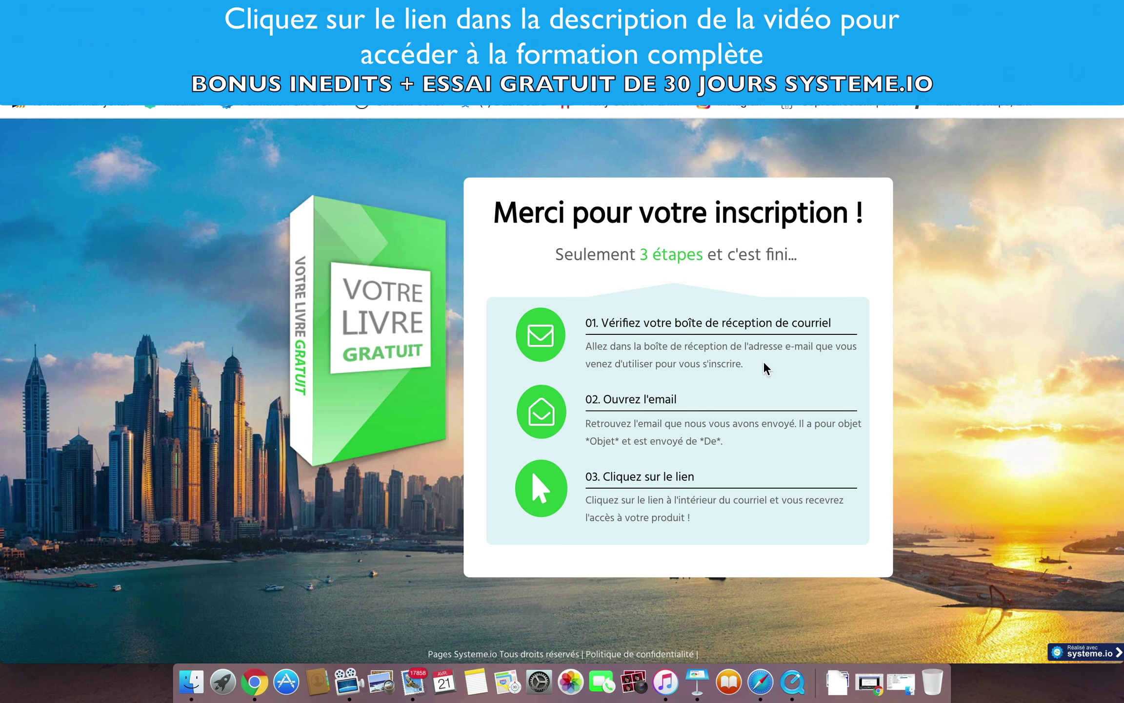
{"action": "left_click_drag", "start_coordinate": [585, 322], "coordinate": [749, 374]}
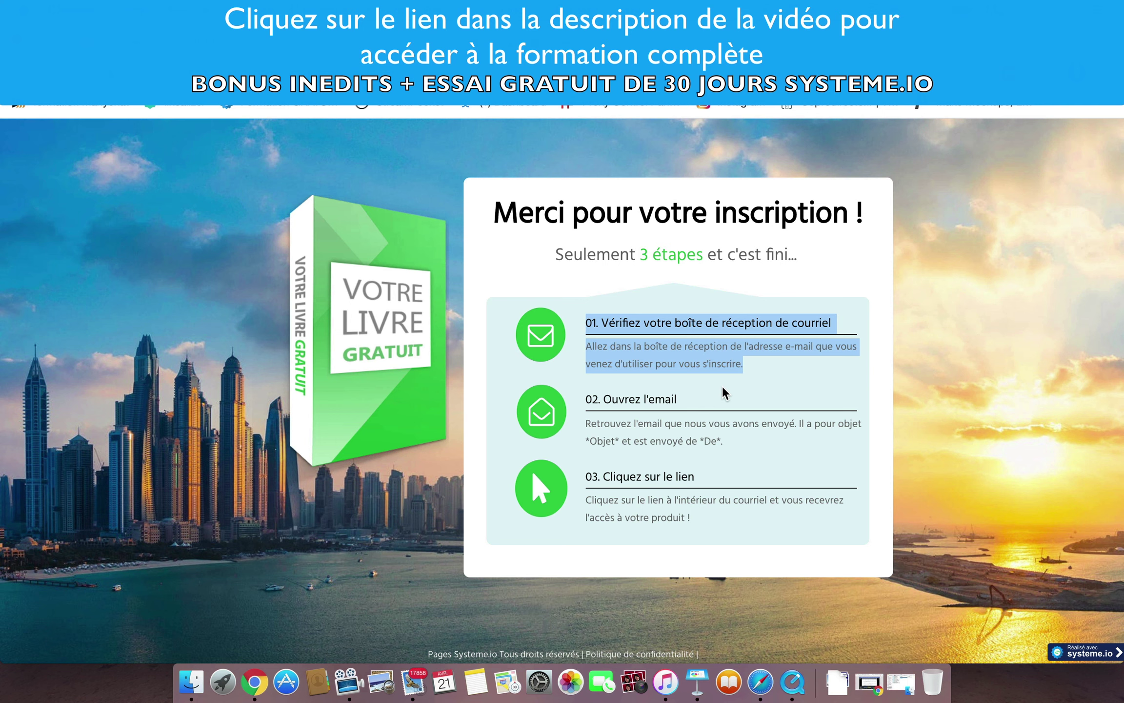
{"action": "left_click", "coordinate": [592, 421]}
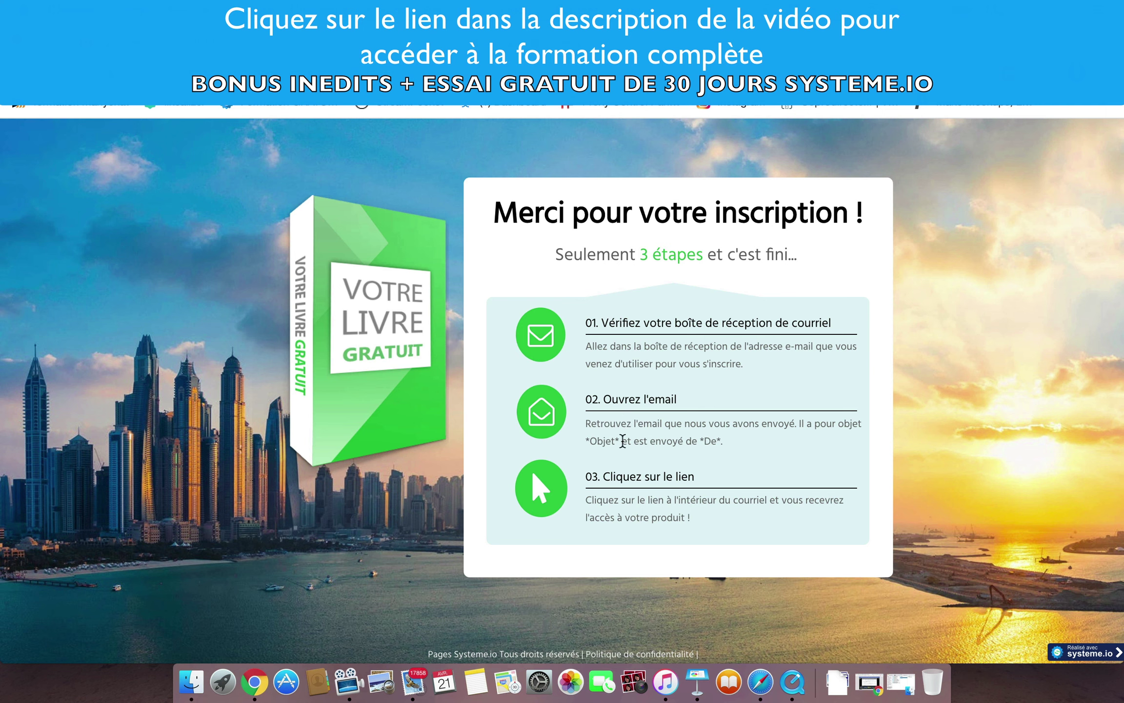
{"action": "left_click_drag", "start_coordinate": [616, 440], "coordinate": [589, 441]}
{"action": "left_click_drag", "start_coordinate": [716, 440], "coordinate": [701, 438]}
{"action": "key", "text": "super+w"}
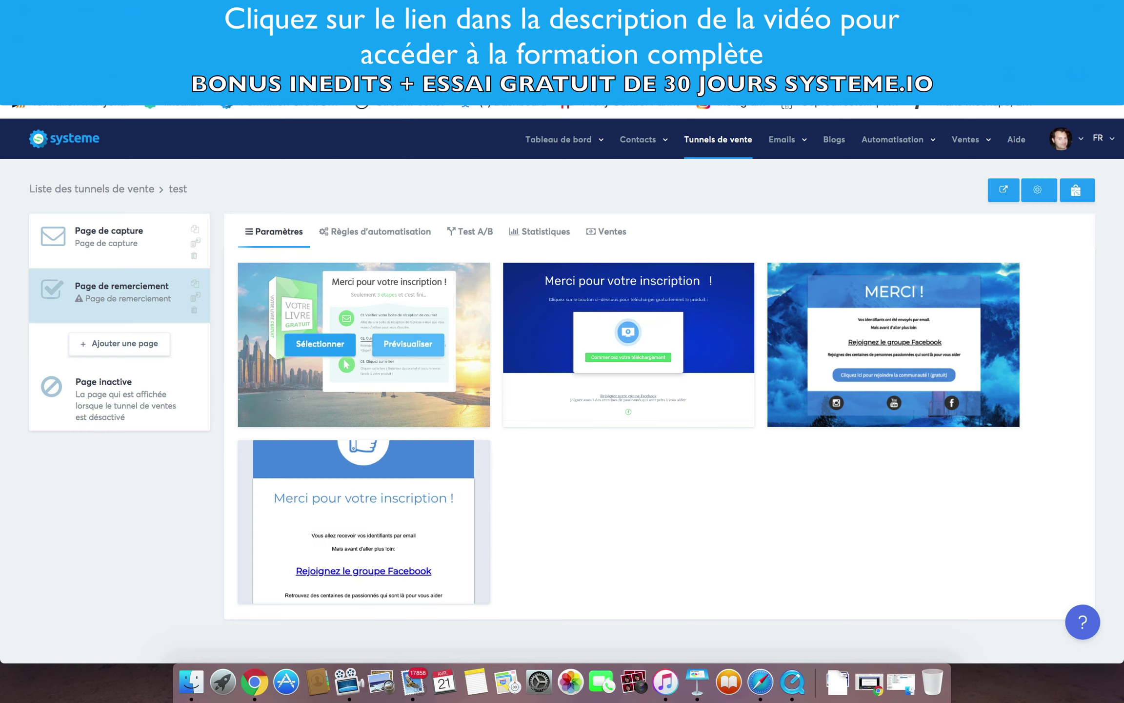
Choose the green book template for the thank-you page, set its access path to "merci" and save.
{"action": "left_click", "coordinate": [330, 351]}
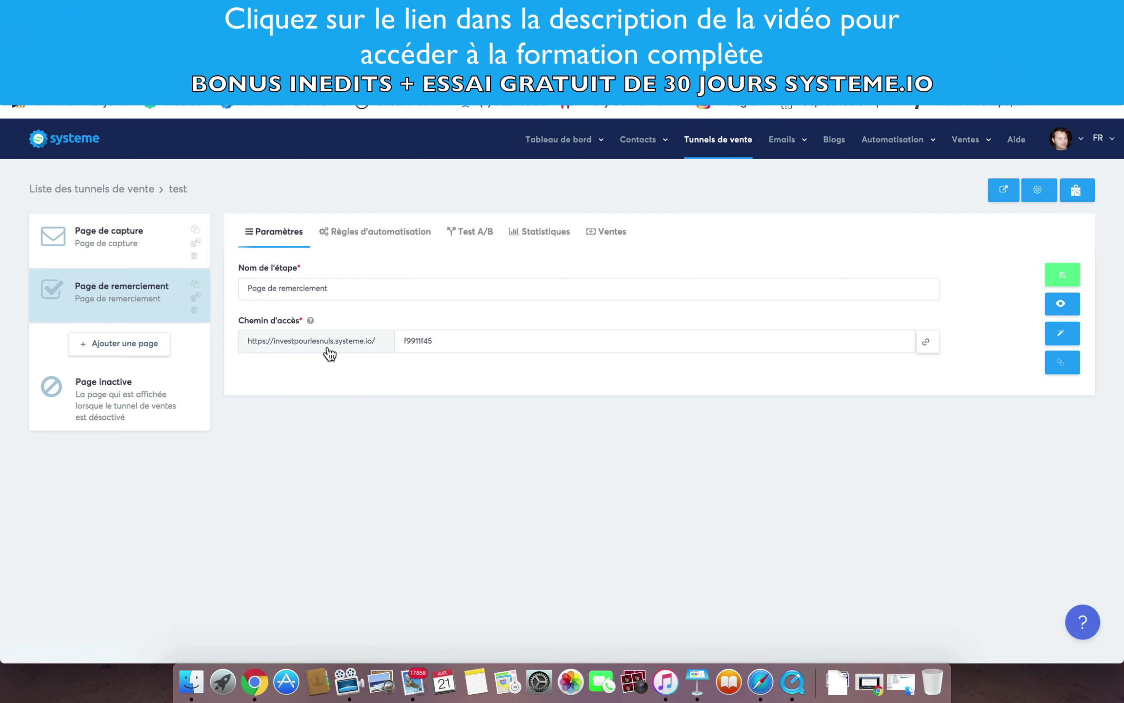
{"action": "left_click_drag", "start_coordinate": [440, 337], "coordinate": [406, 337]}
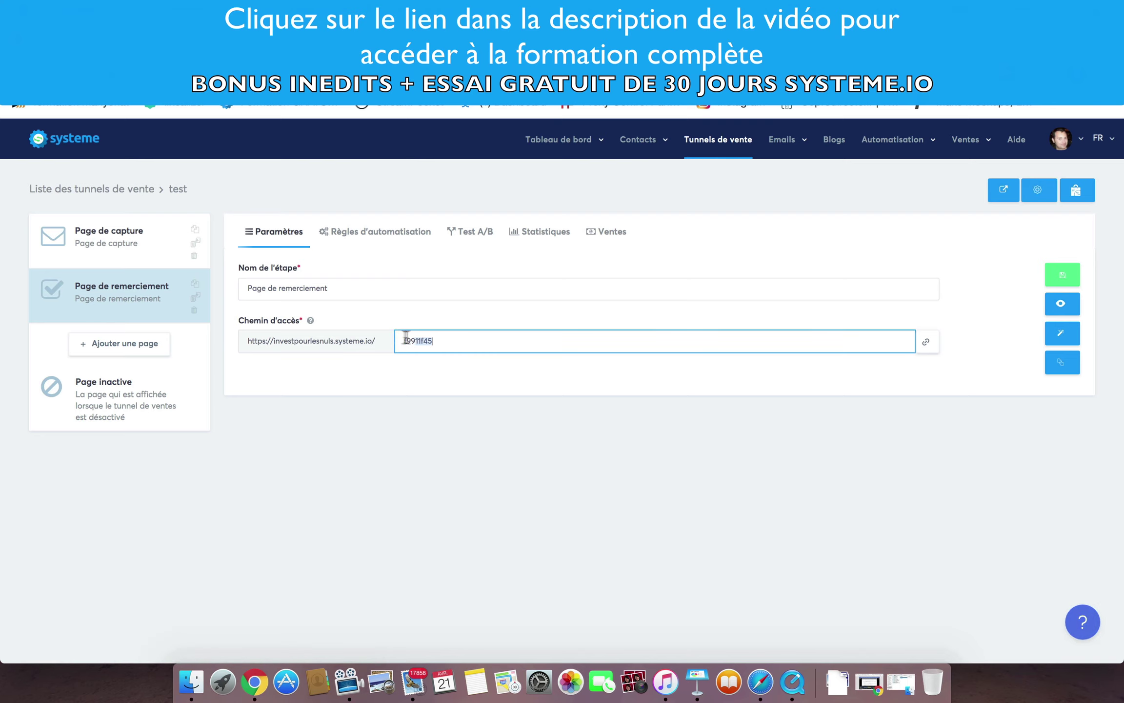
{"action": "type", "text": "merci"}
{"action": "left_click", "coordinate": [1062, 275]}
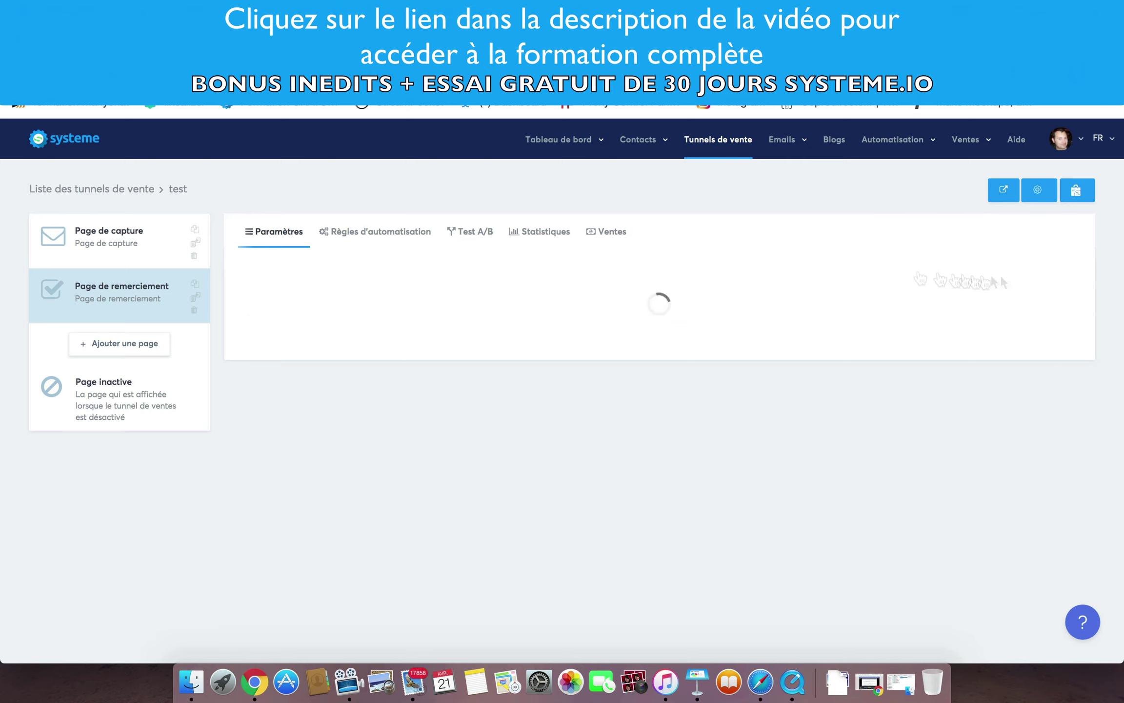
Open the thank-you page in the editor and set the page title to "Merci pour votre inscription!".
{"action": "left_click", "coordinate": [1063, 333]}
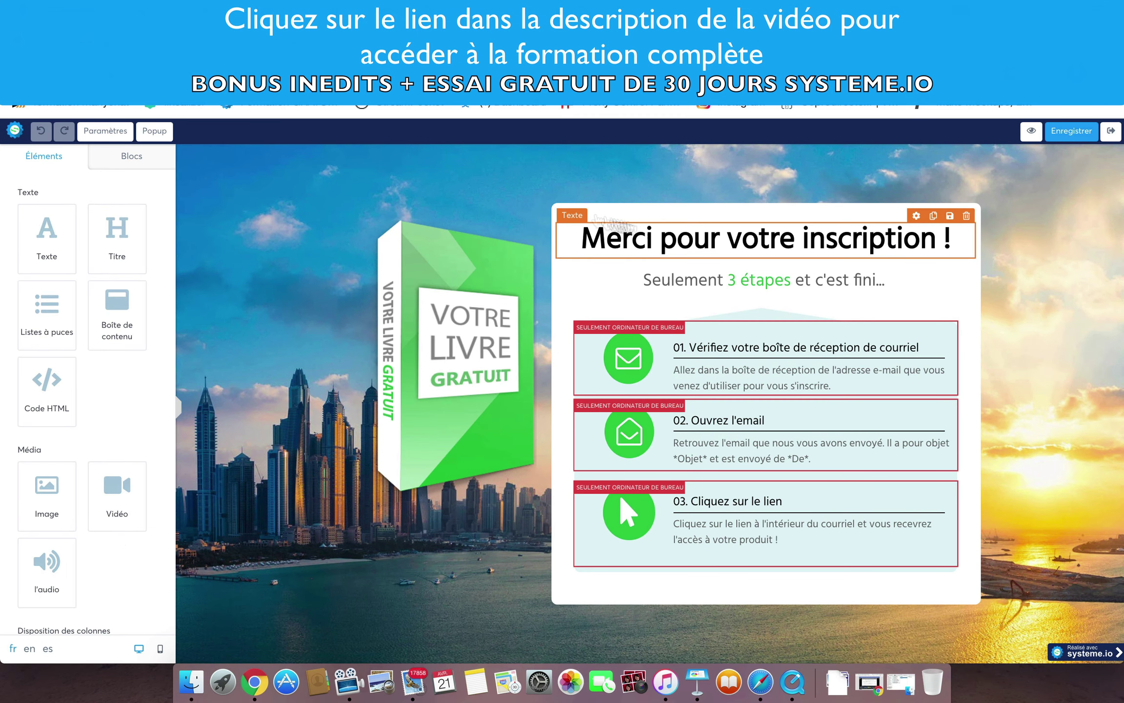
{"action": "left_click", "coordinate": [123, 132]}
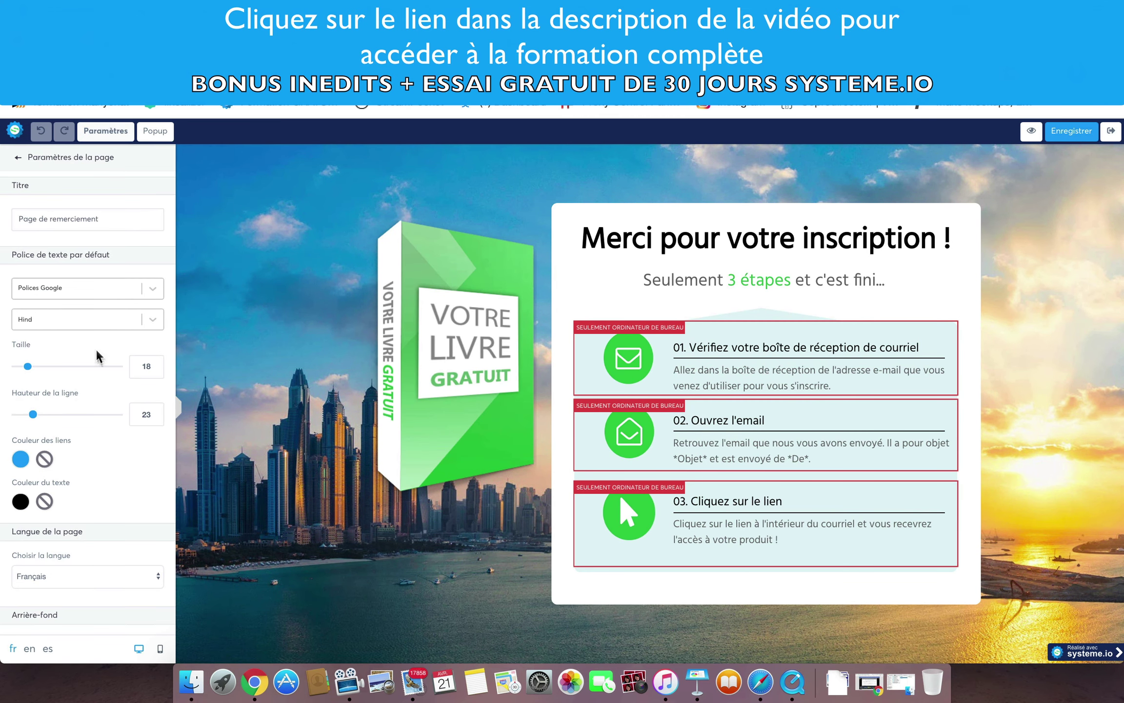
{"action": "scroll", "coordinate": [102, 441], "scroll_direction": "down", "scroll_amount": 10}
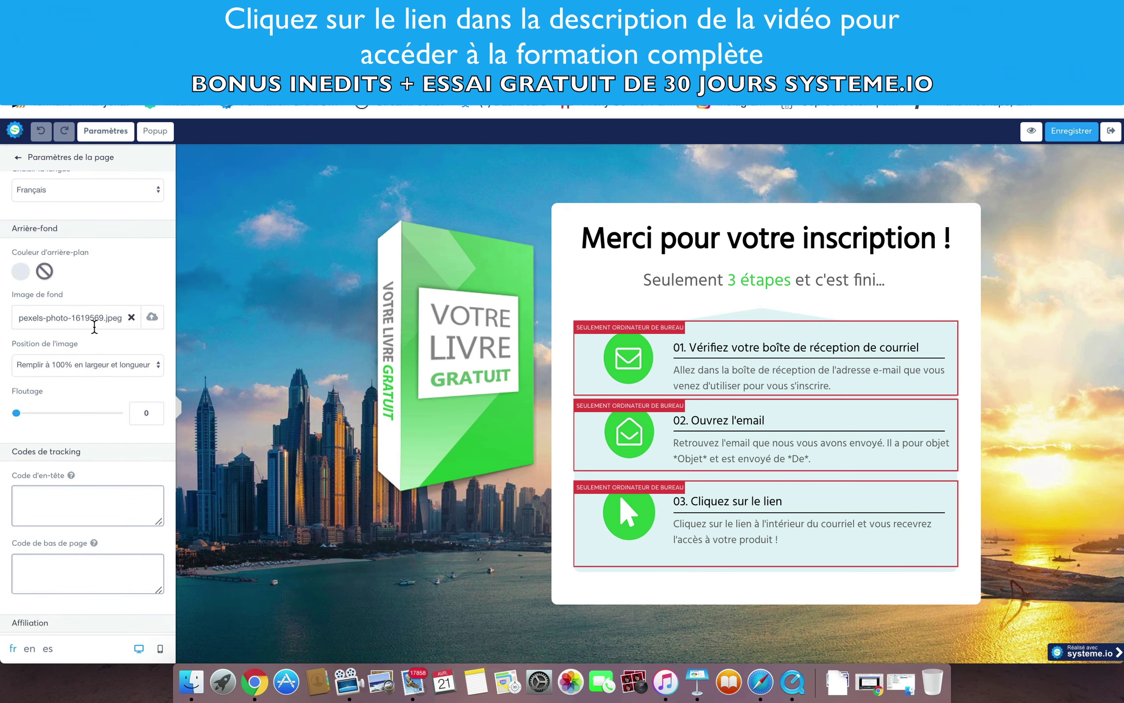
{"action": "scroll", "coordinate": [94, 326], "scroll_direction": "up", "scroll_amount": 10}
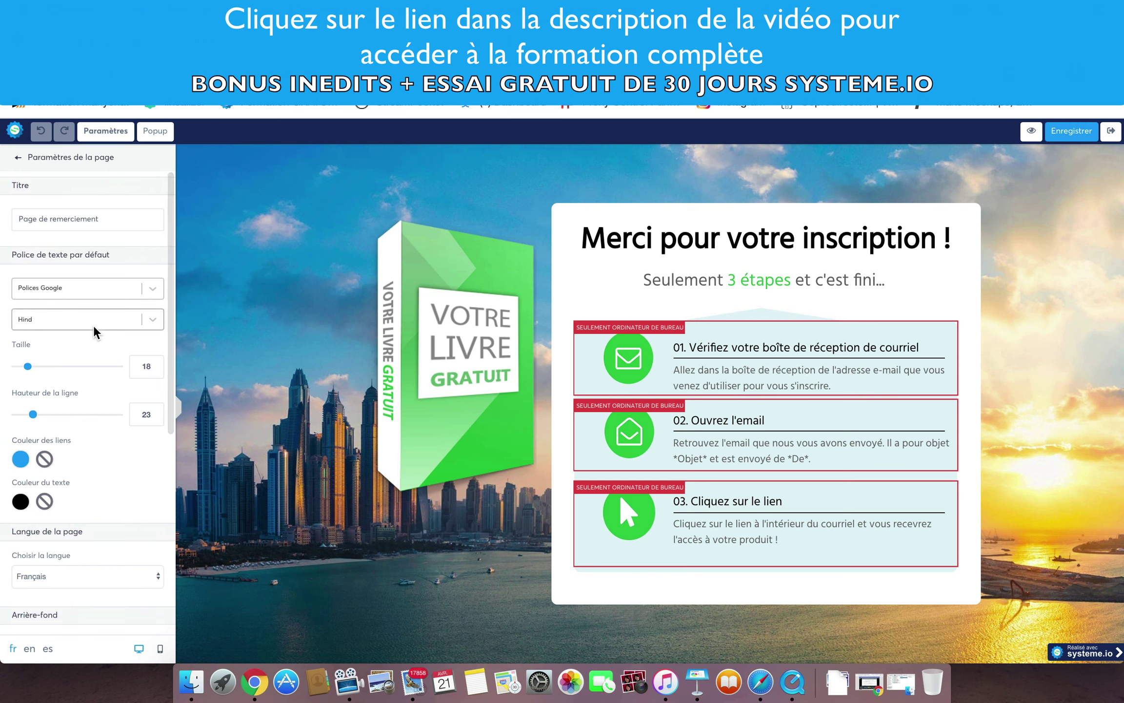
{"action": "left_click_drag", "start_coordinate": [111, 219], "coordinate": [3, 209]}
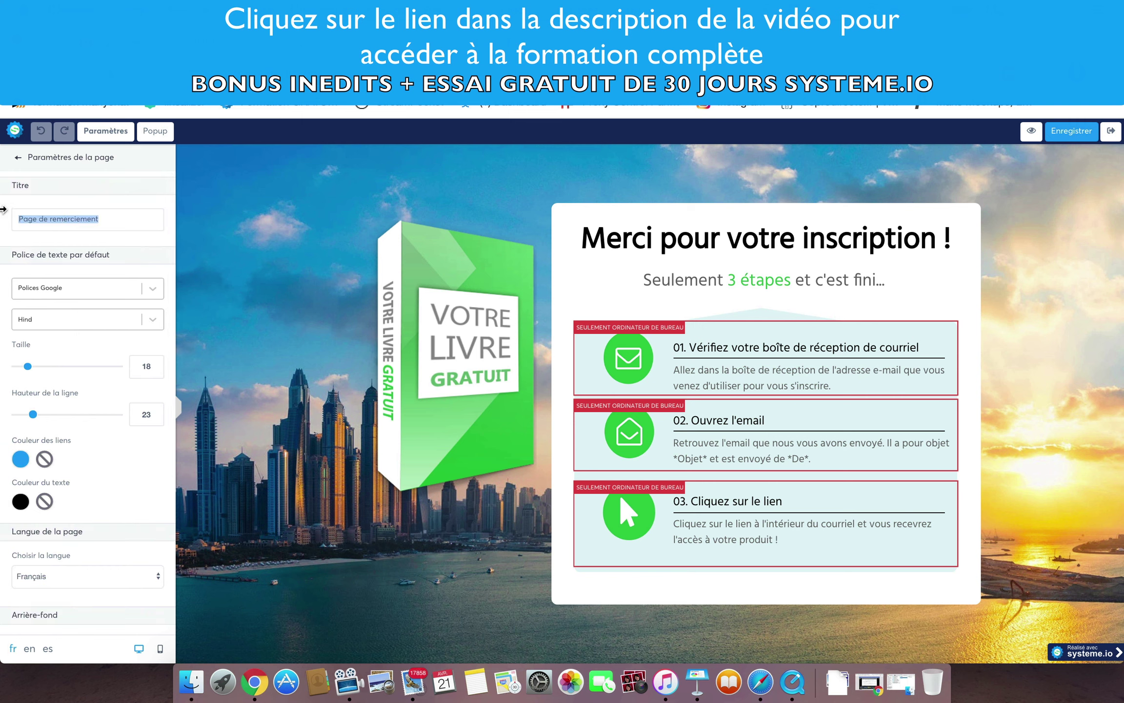
{"action": "type", "text": "Merci pour votre inscription!"}
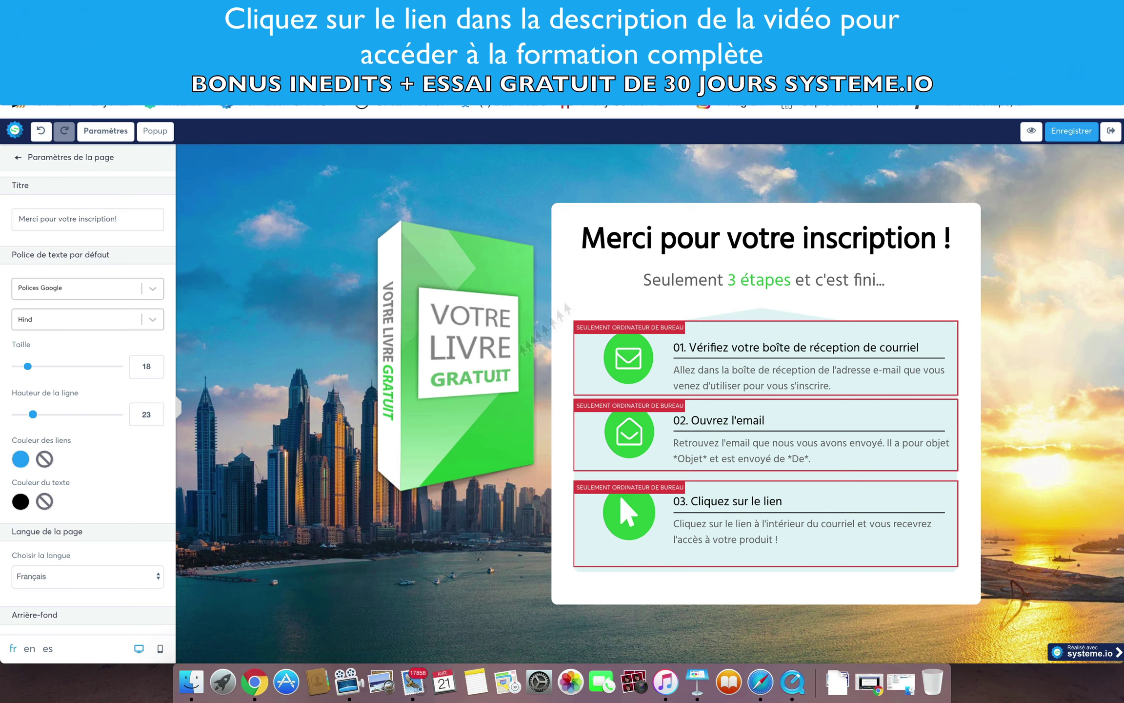
Replace the green book image with the uploaded "Comment gagner de l'argent sur Internet?" picture.
{"action": "scroll", "coordinate": [114, 472], "scroll_direction": "down", "scroll_amount": 10}
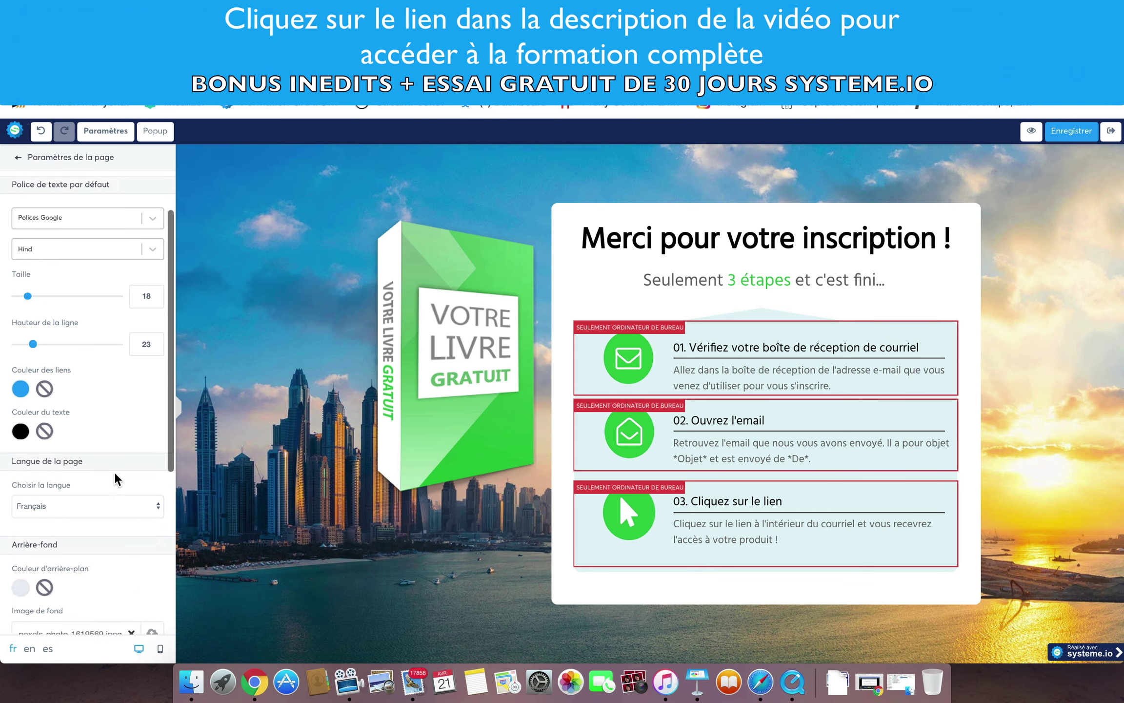
{"action": "scroll", "coordinate": [115, 473], "scroll_direction": "up", "scroll_amount": 10}
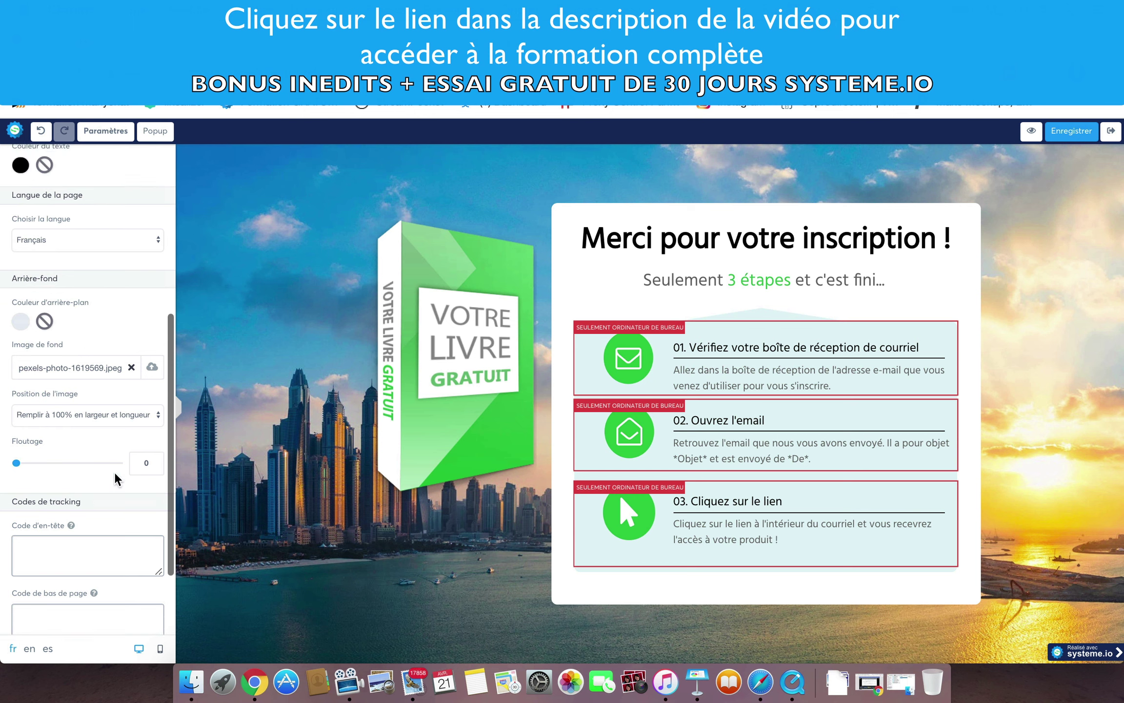
{"action": "left_click", "coordinate": [436, 360]}
{"action": "left_click", "coordinate": [478, 214]}
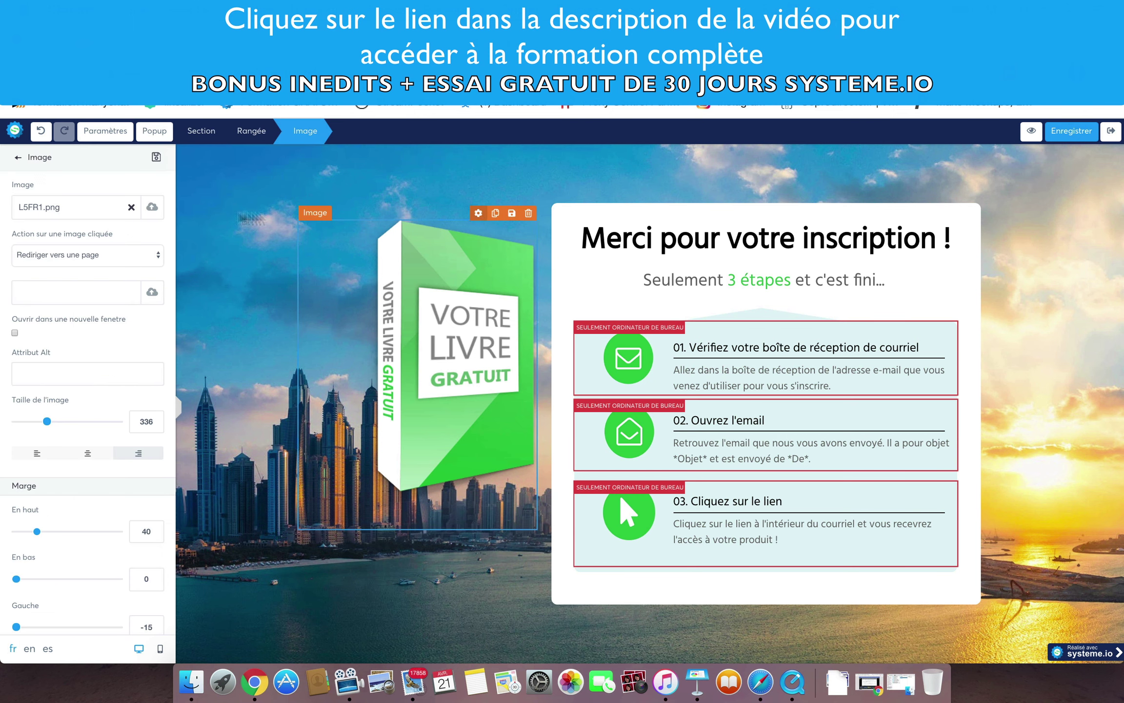
{"action": "left_click", "coordinate": [151, 207]}
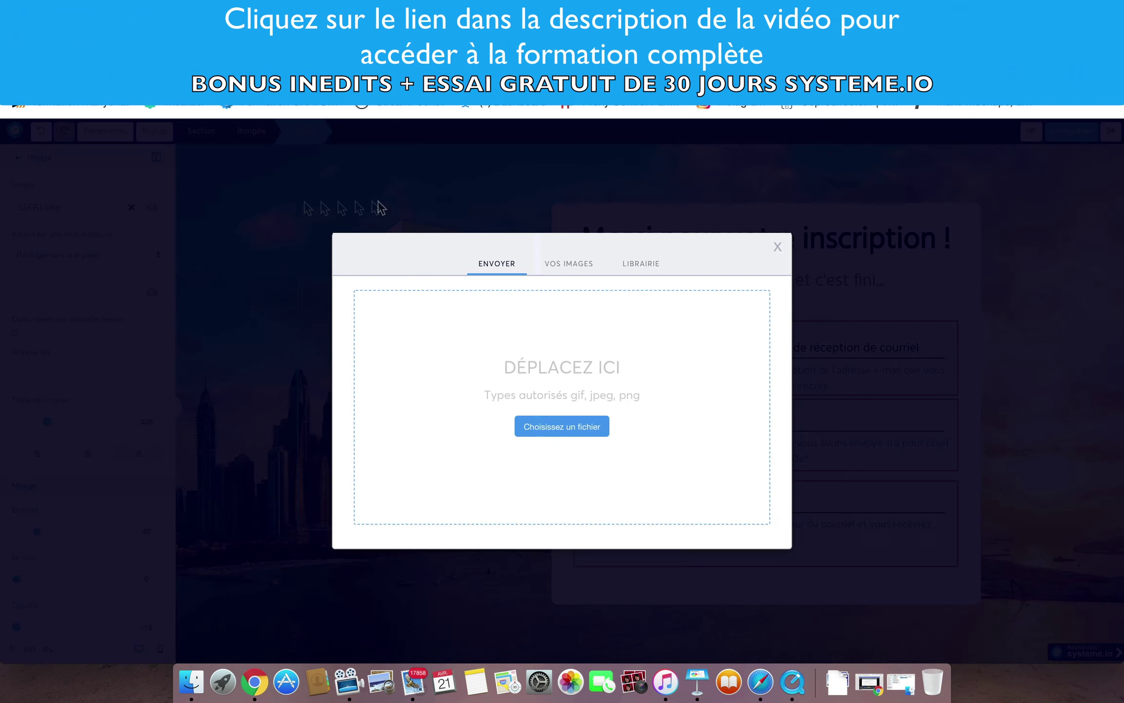
{"action": "left_click", "coordinate": [559, 263]}
{"action": "left_click", "coordinate": [462, 438]}
{"action": "scroll", "coordinate": [462, 438], "scroll_direction": "down", "scroll_amount": 10}
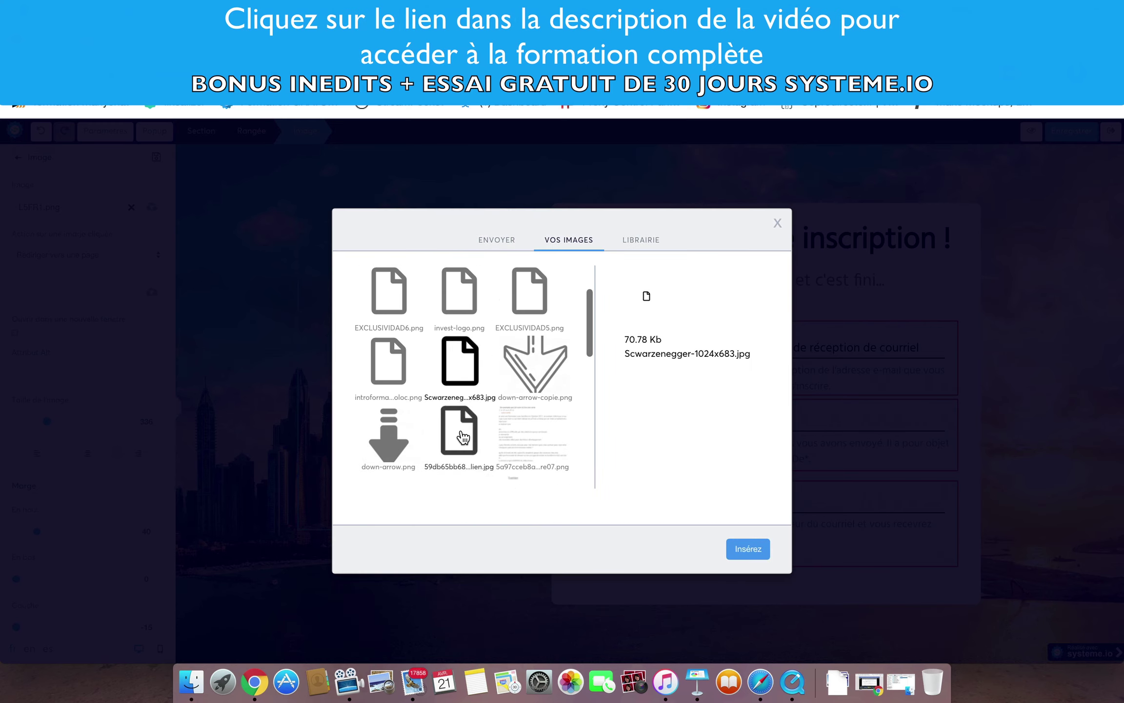
{"action": "scroll", "coordinate": [463, 437], "scroll_direction": "down", "scroll_amount": 10}
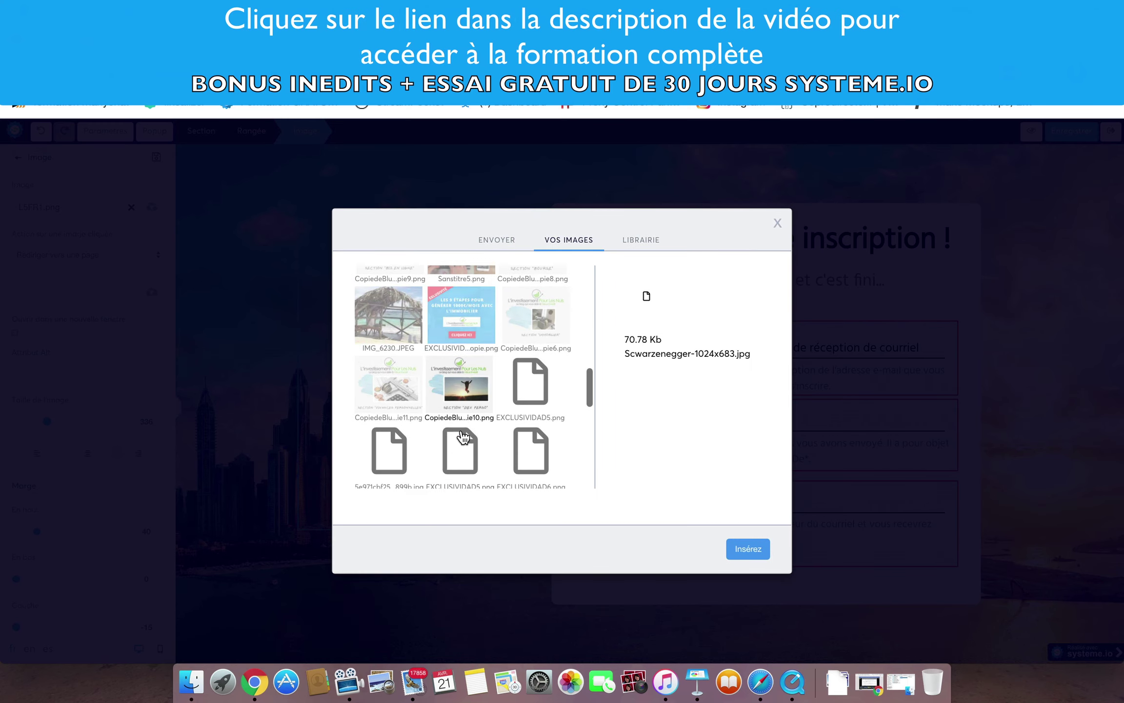
{"action": "scroll", "coordinate": [462, 438], "scroll_direction": "down", "scroll_amount": 10}
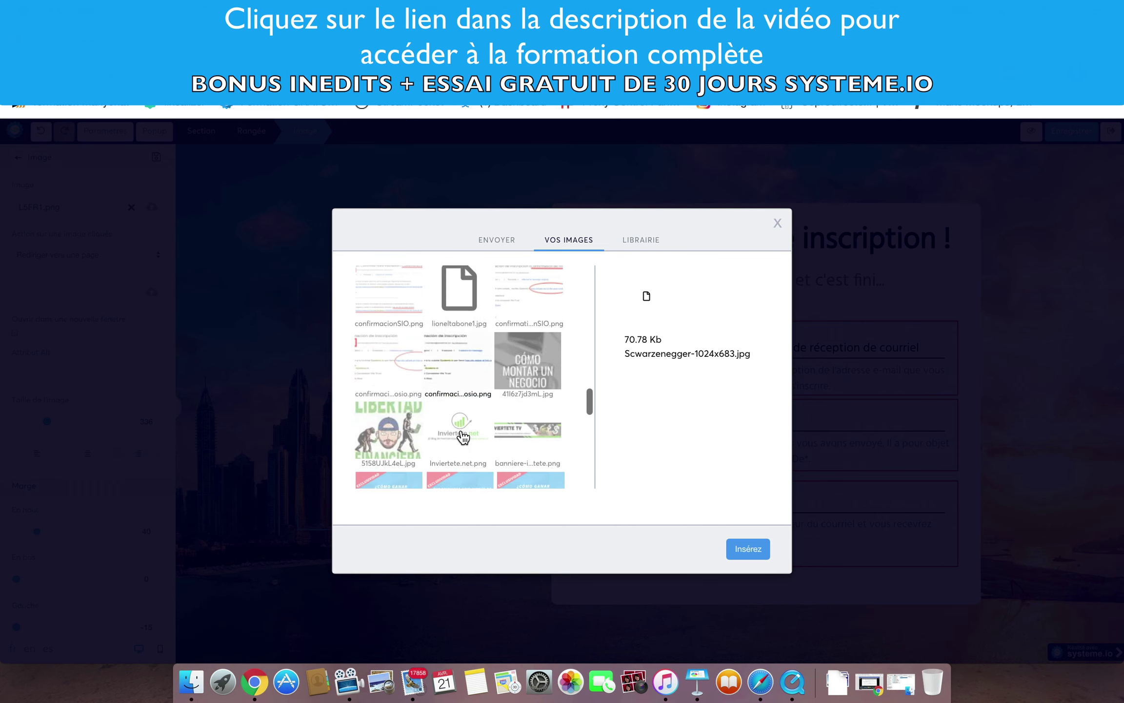
{"action": "scroll", "coordinate": [462, 438], "scroll_direction": "down", "scroll_amount": 3}
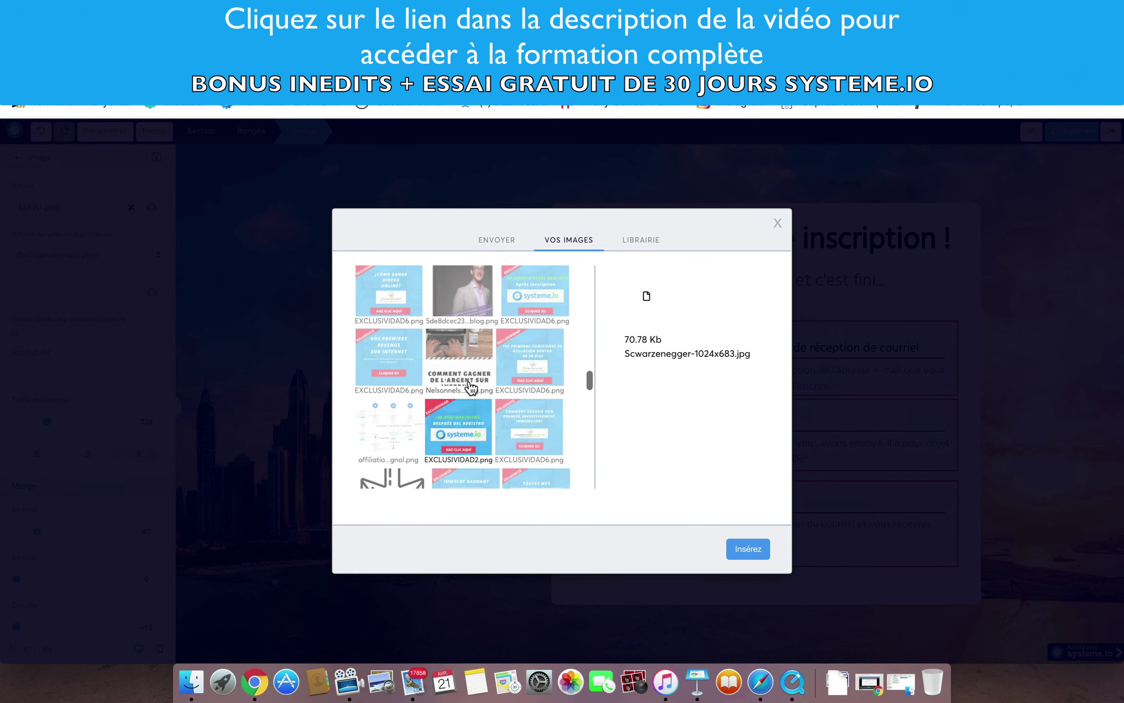
{"action": "left_click", "coordinate": [459, 351]}
{"action": "left_click", "coordinate": [746, 552]}
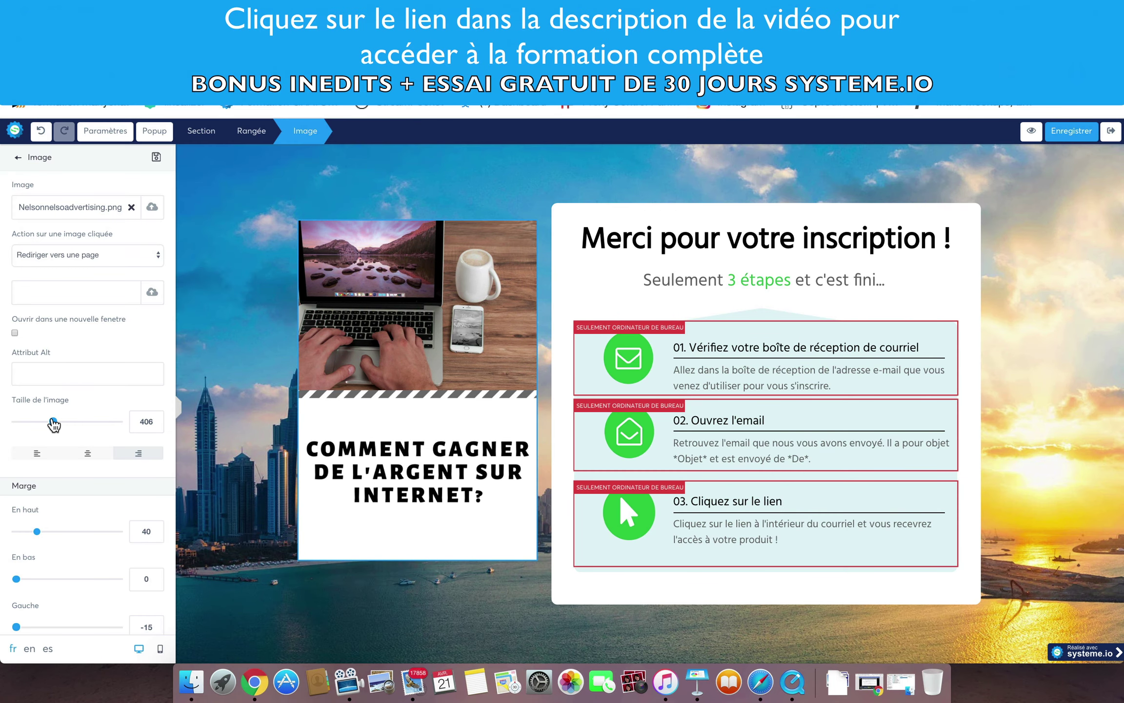
Set the new image's size to 256 and its top margin to 127.
{"action": "left_click_drag", "start_coordinate": [53, 422], "coordinate": [40, 421]}
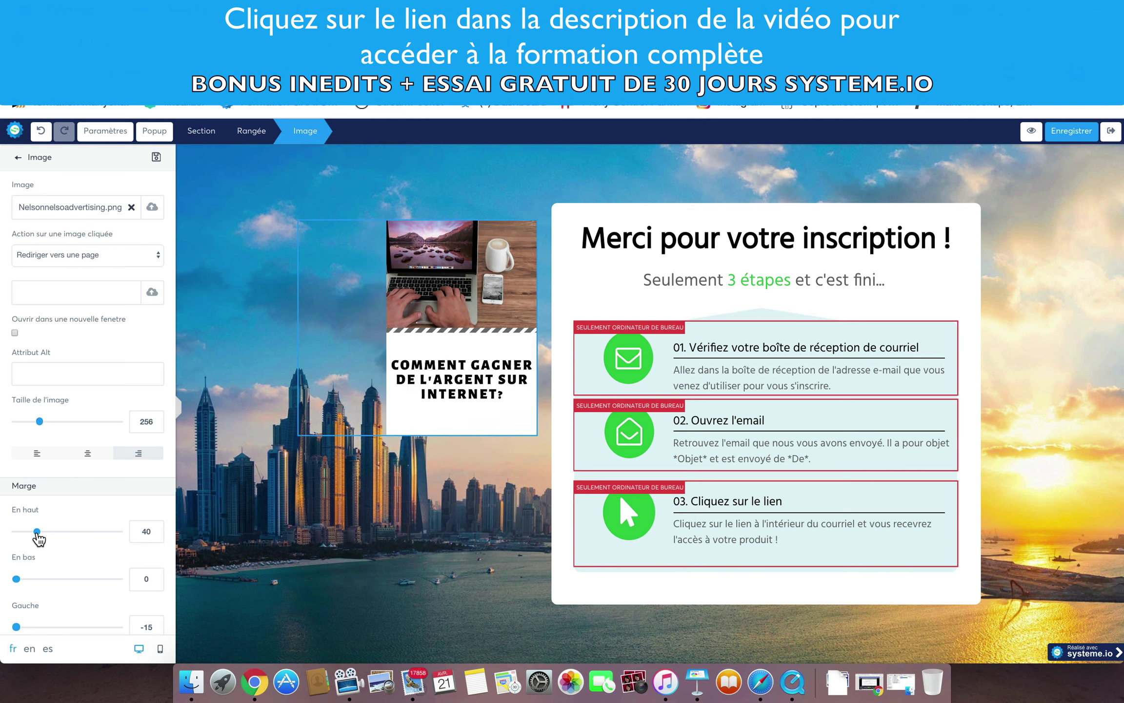
{"action": "left_click_drag", "start_coordinate": [39, 538], "coordinate": [83, 547]}
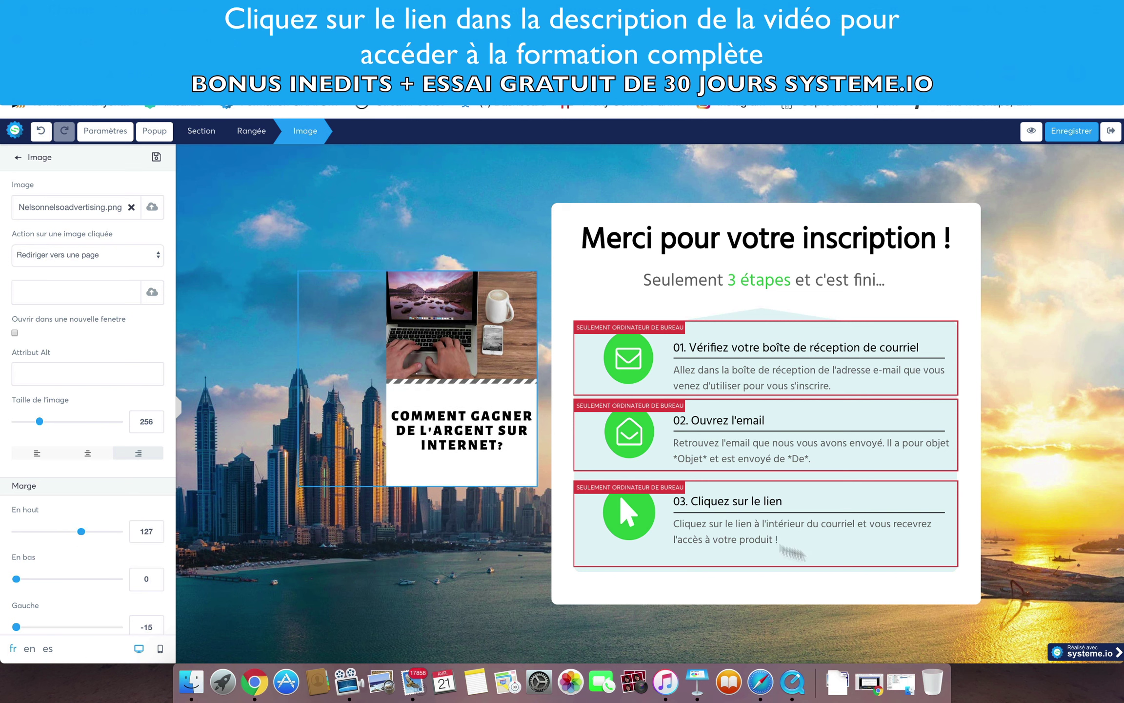
{"action": "left_click", "coordinate": [969, 326]}
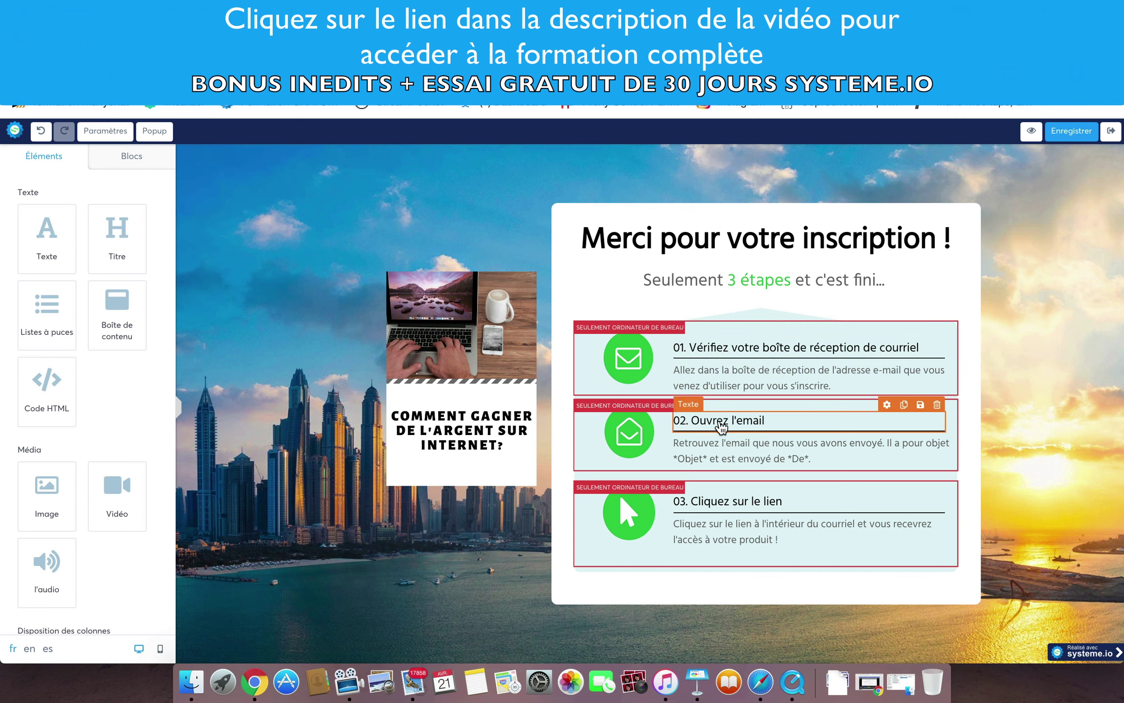
In the text under "02. Ouvrez l'email", replace "Objet" with "Confirmation d'inscription" and "De" with "Systeme.io".
{"action": "left_click", "coordinate": [703, 456]}
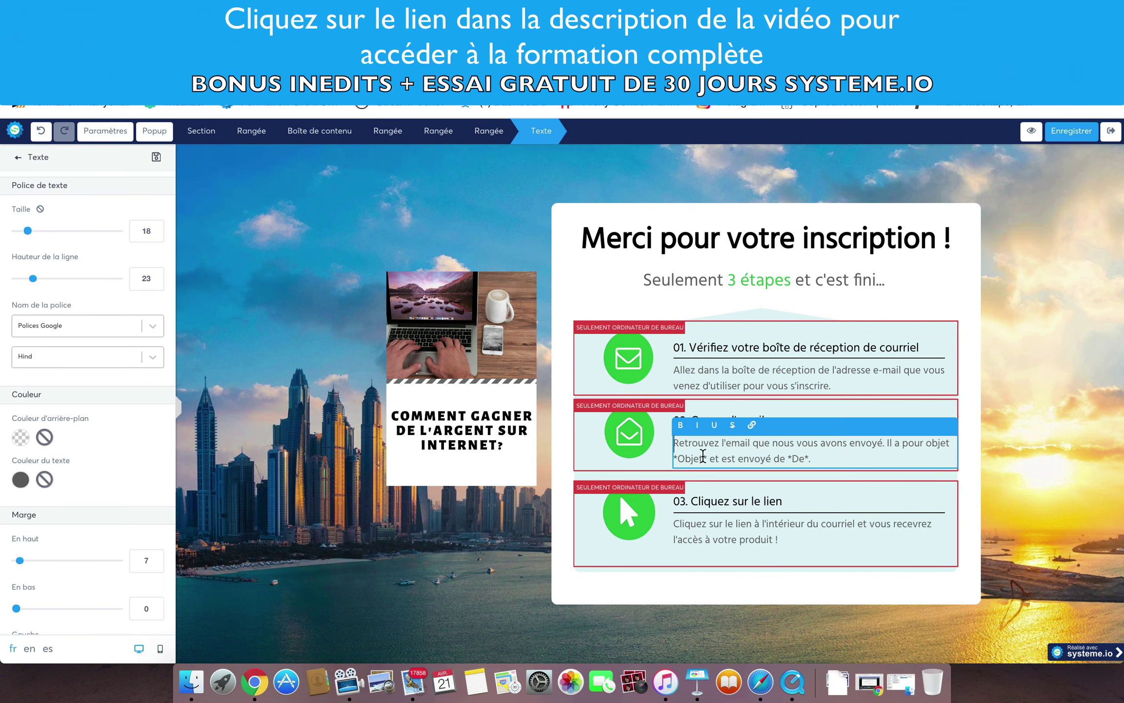
{"action": "left_click_drag", "start_coordinate": [703, 457], "coordinate": [678, 456]}
{"action": "type", "text": "C"}
{"action": "type", "text": "onf"}
{"action": "type", "text": "irmat"}
{"action": "type", "text": "ion d"}
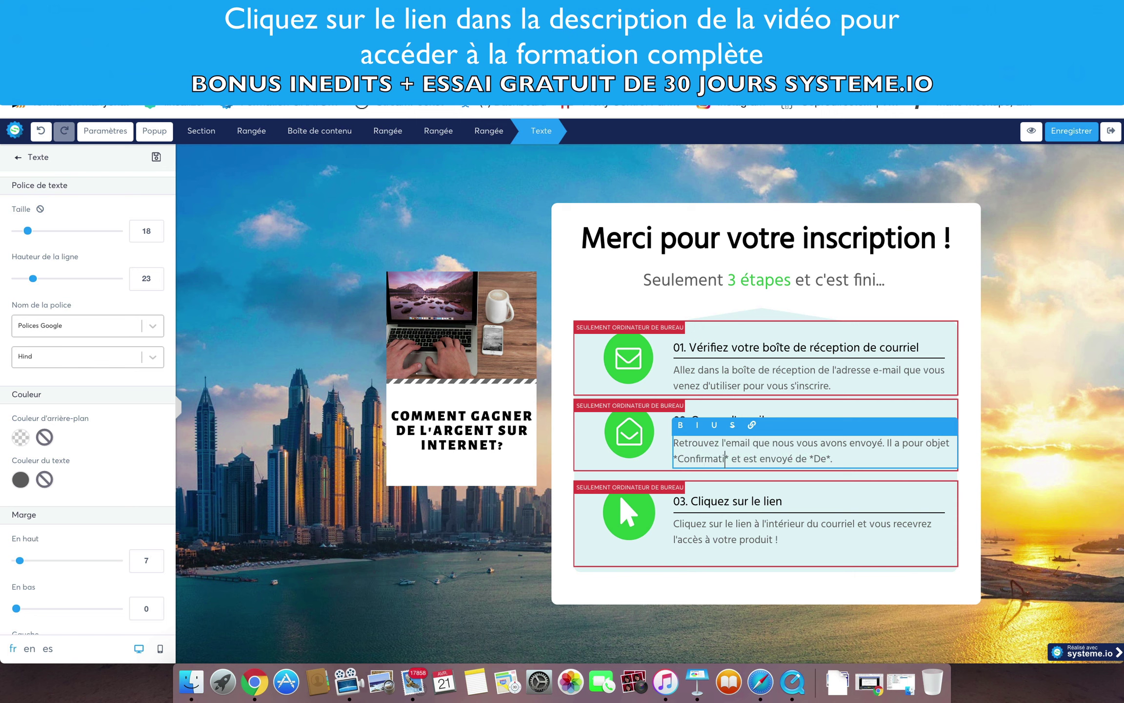
{"action": "type", "text": "'inscr"}
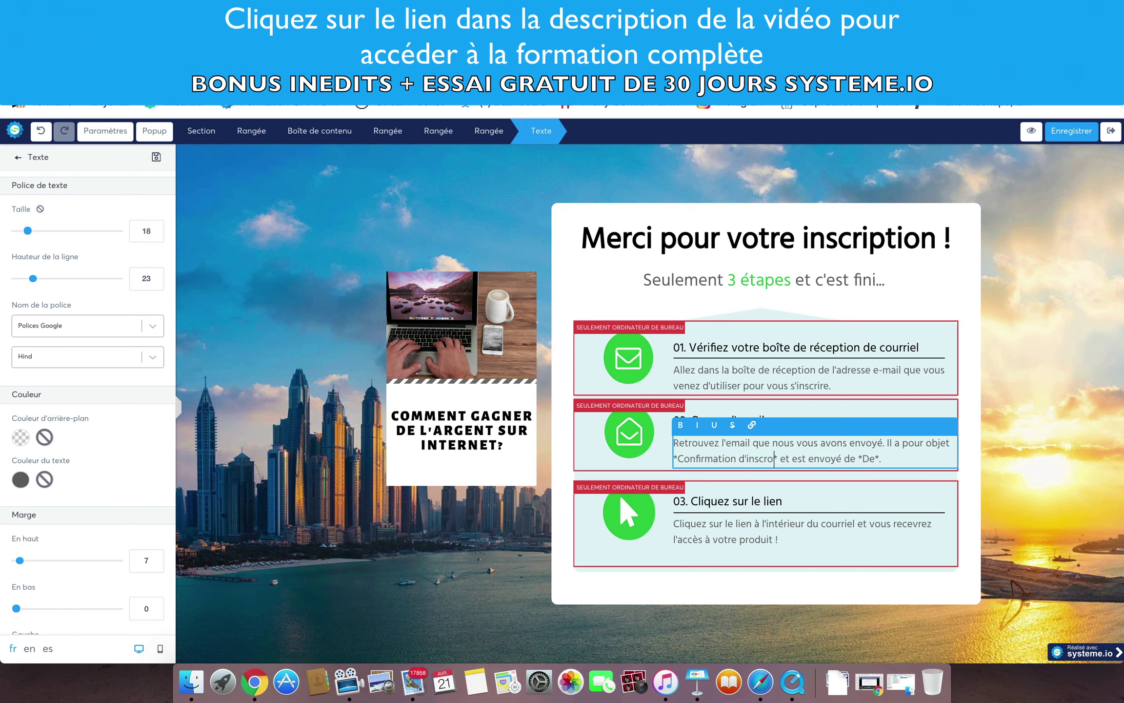
{"action": "type", "text": "iption"}
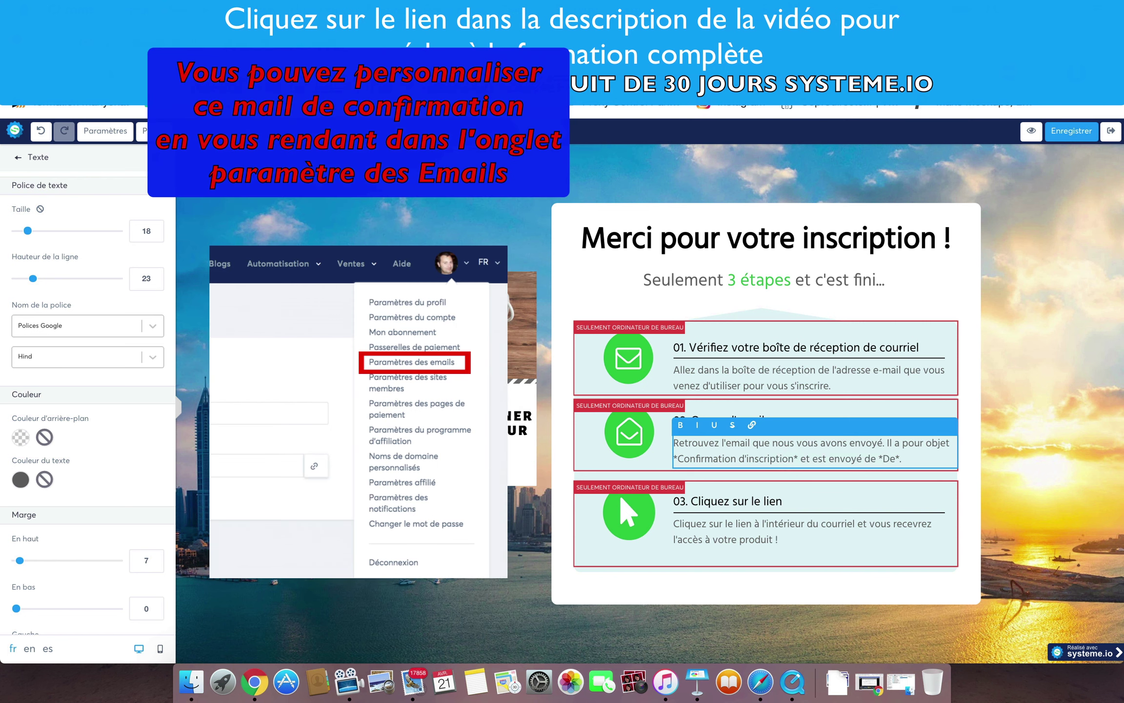
{"action": "left_click_drag", "start_coordinate": [896, 458], "coordinate": [878, 459]}
{"action": "type", "text": "Systeme.io"}
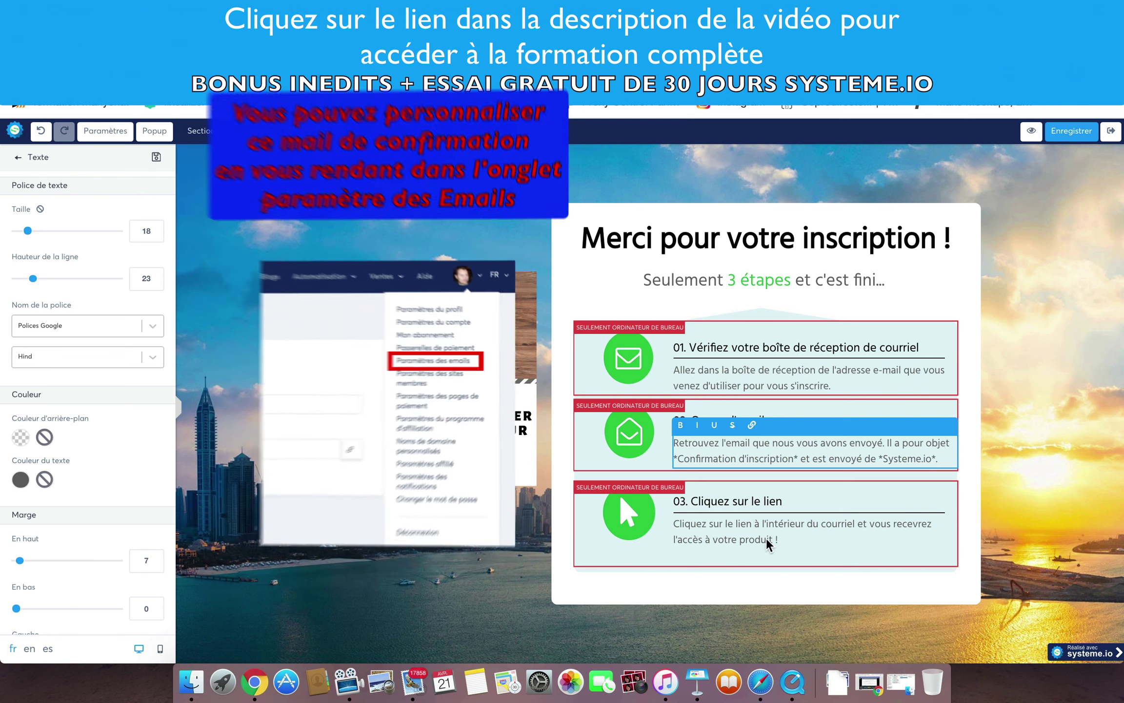
Replace "produit" with "Ebook" in the text under "03. Cliquez sur le lien" and save the page.
{"action": "left_click", "coordinate": [765, 536]}
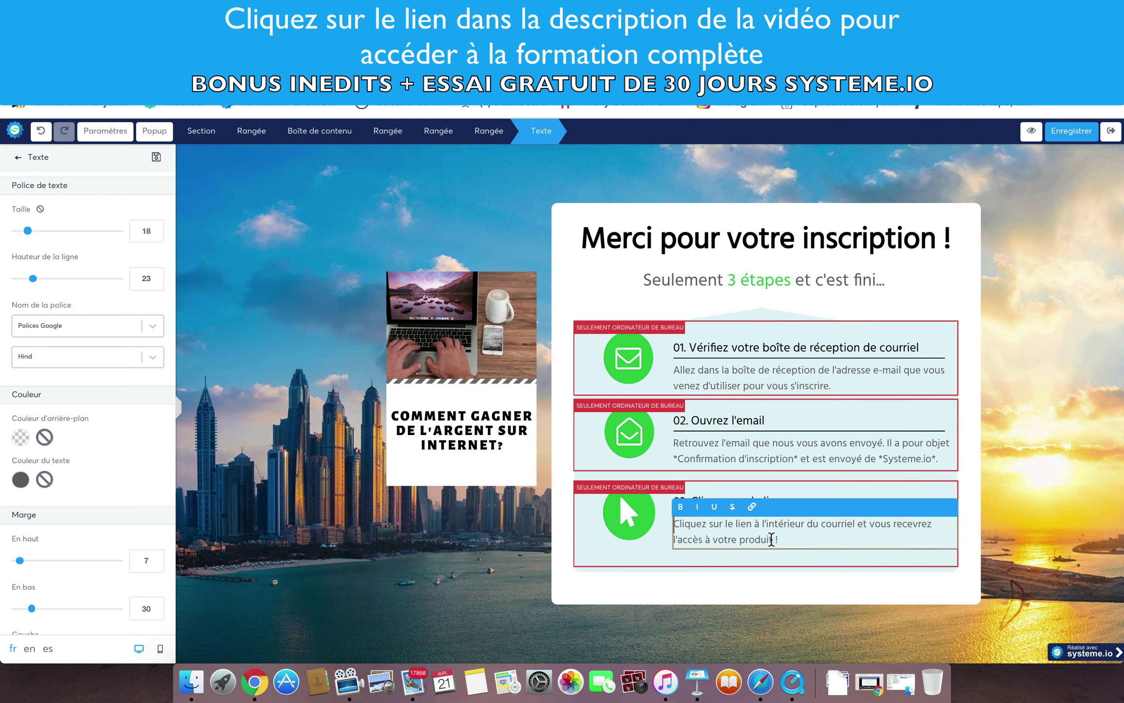
{"action": "left_click_drag", "start_coordinate": [772, 539], "coordinate": [741, 537]}
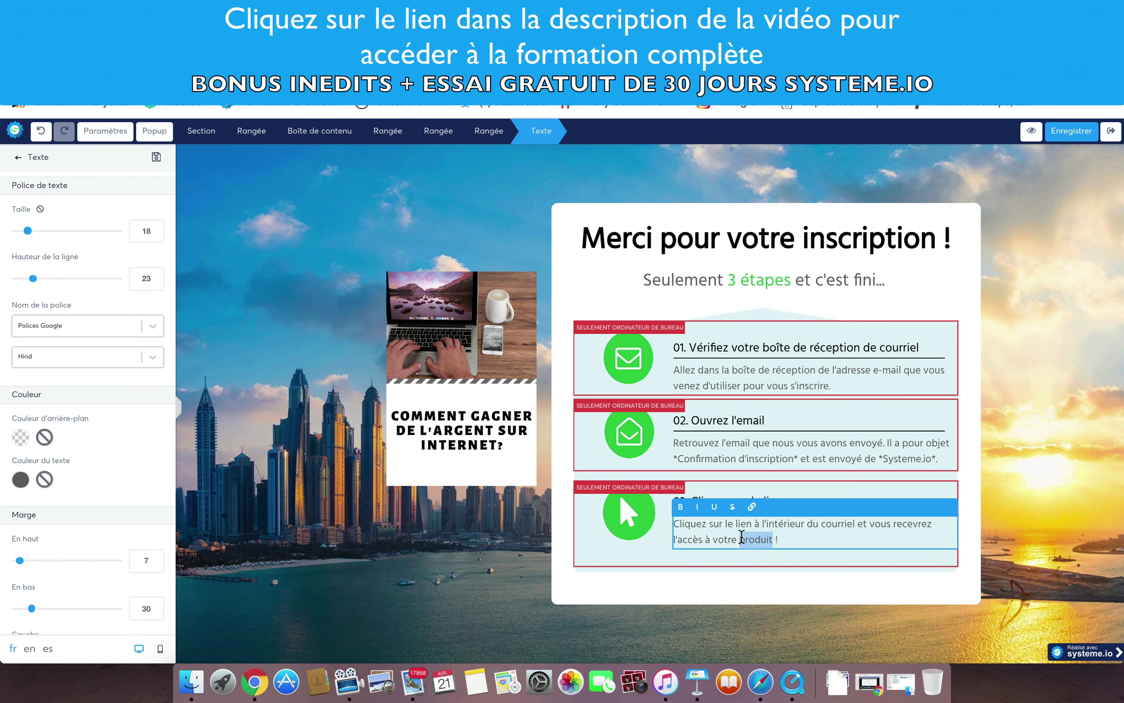
{"action": "type", "text": "Ebook"}
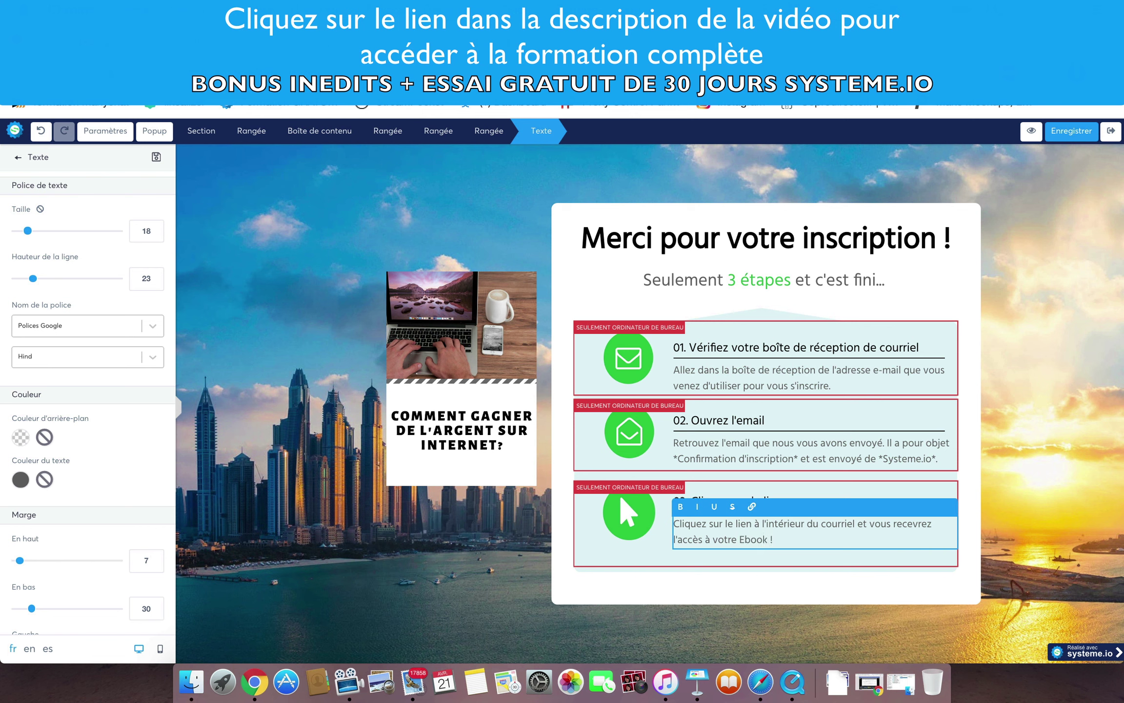
{"action": "left_click", "coordinate": [1069, 130]}
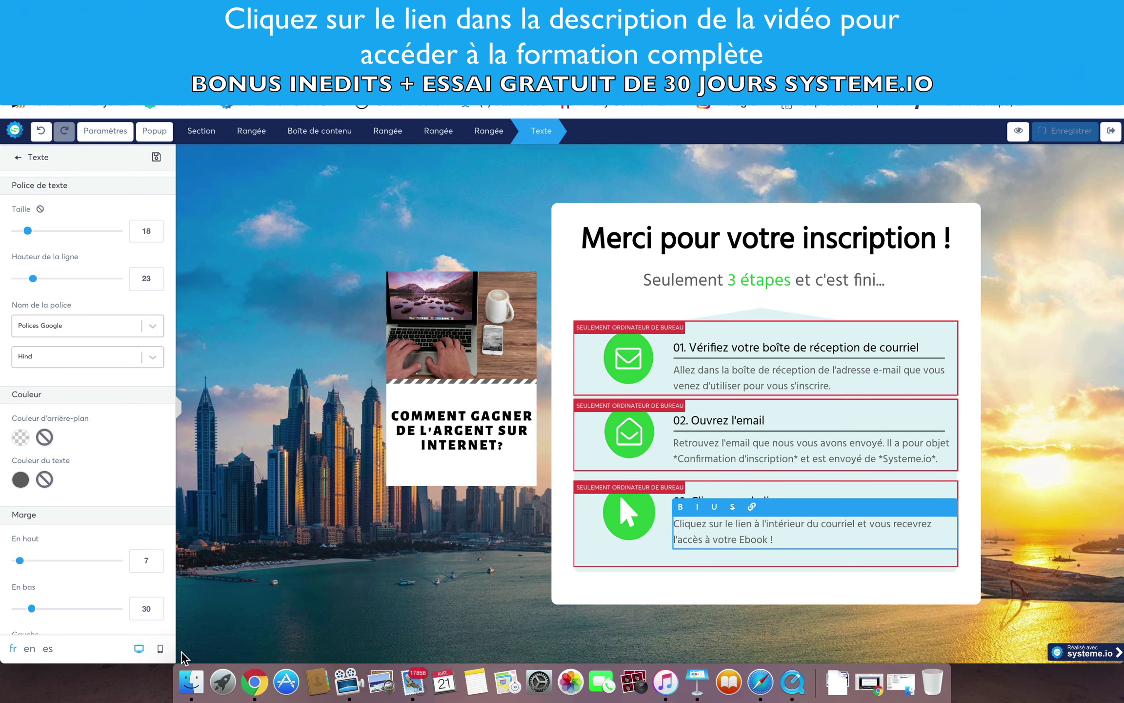
In the mobile version of the page, hide the "Comment gagner de l'argent sur Internet?" image on mobile.
{"action": "left_click", "coordinate": [160, 649]}
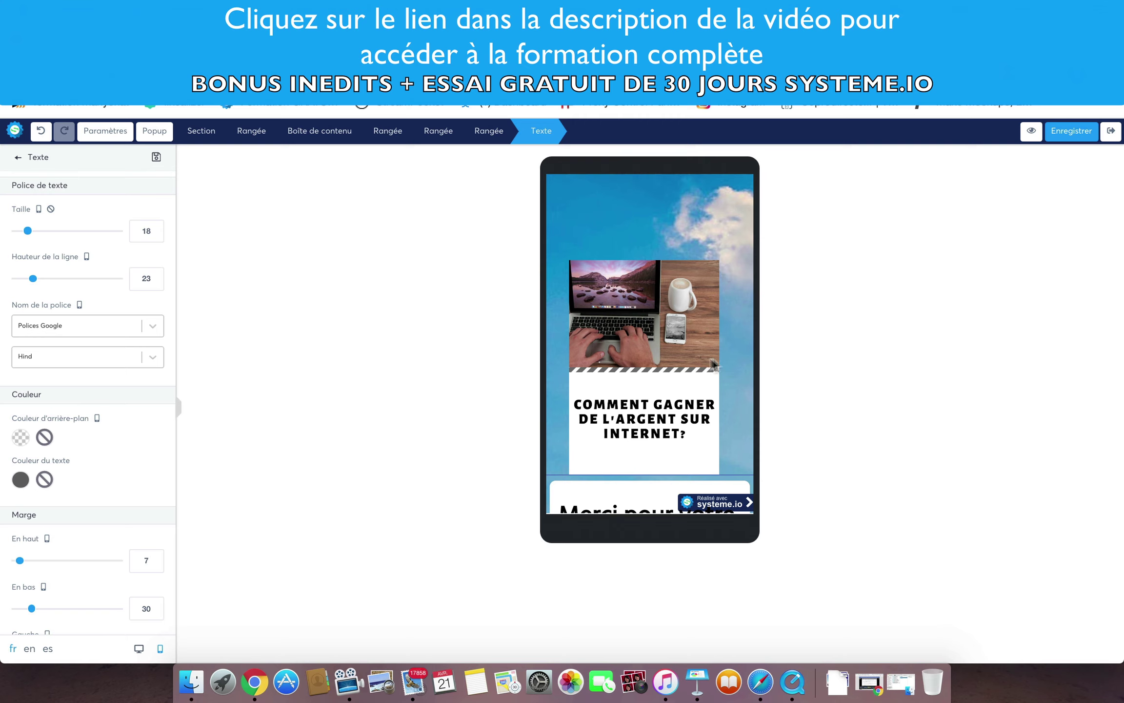
{"action": "left_click", "coordinate": [678, 344]}
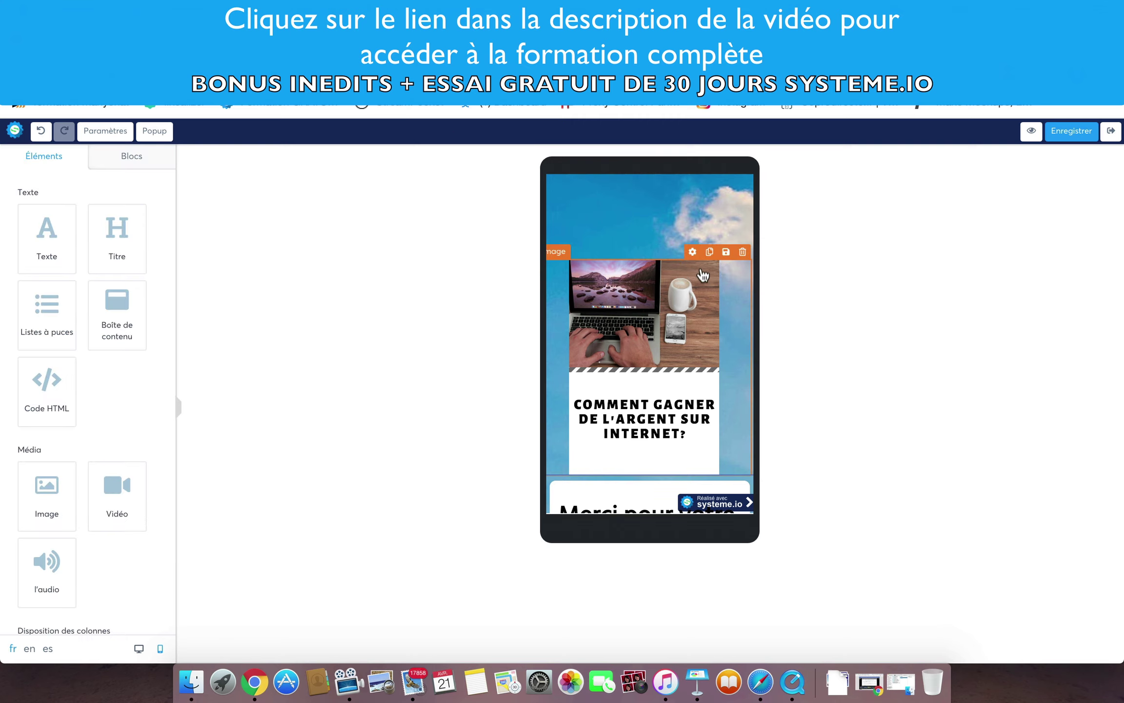
{"action": "left_click", "coordinate": [692, 252]}
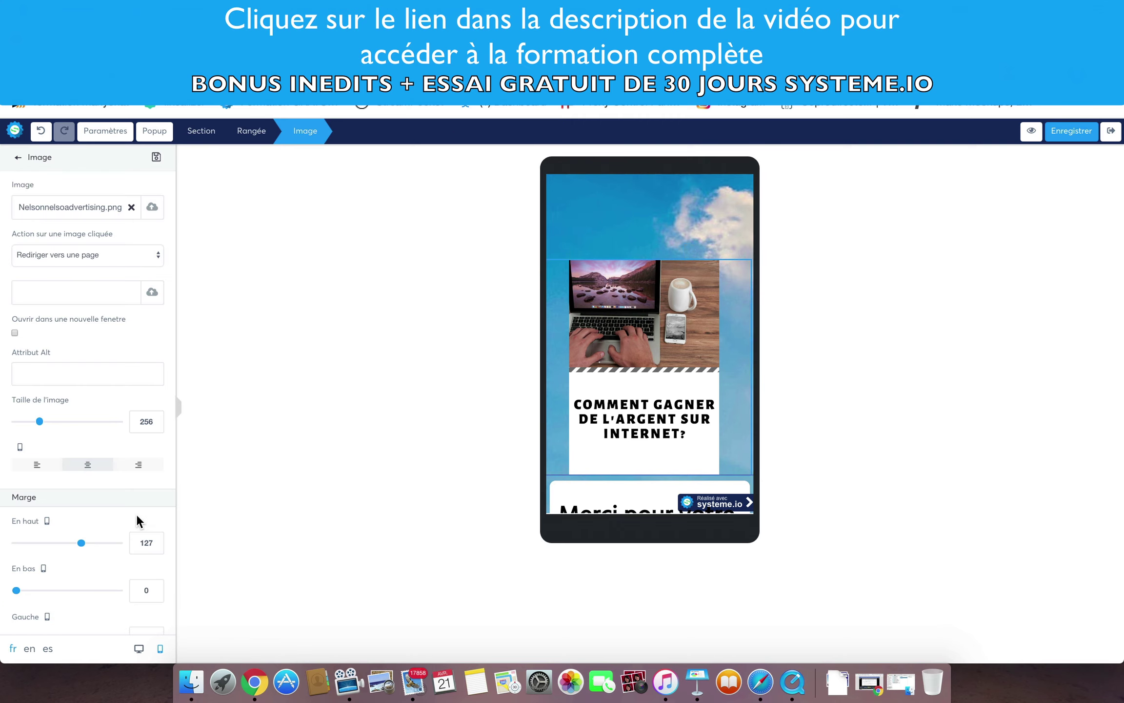
{"action": "scroll", "coordinate": [138, 520], "scroll_direction": "down", "scroll_amount": 10}
{"action": "scroll", "coordinate": [136, 514], "scroll_direction": "down", "scroll_amount": 1}
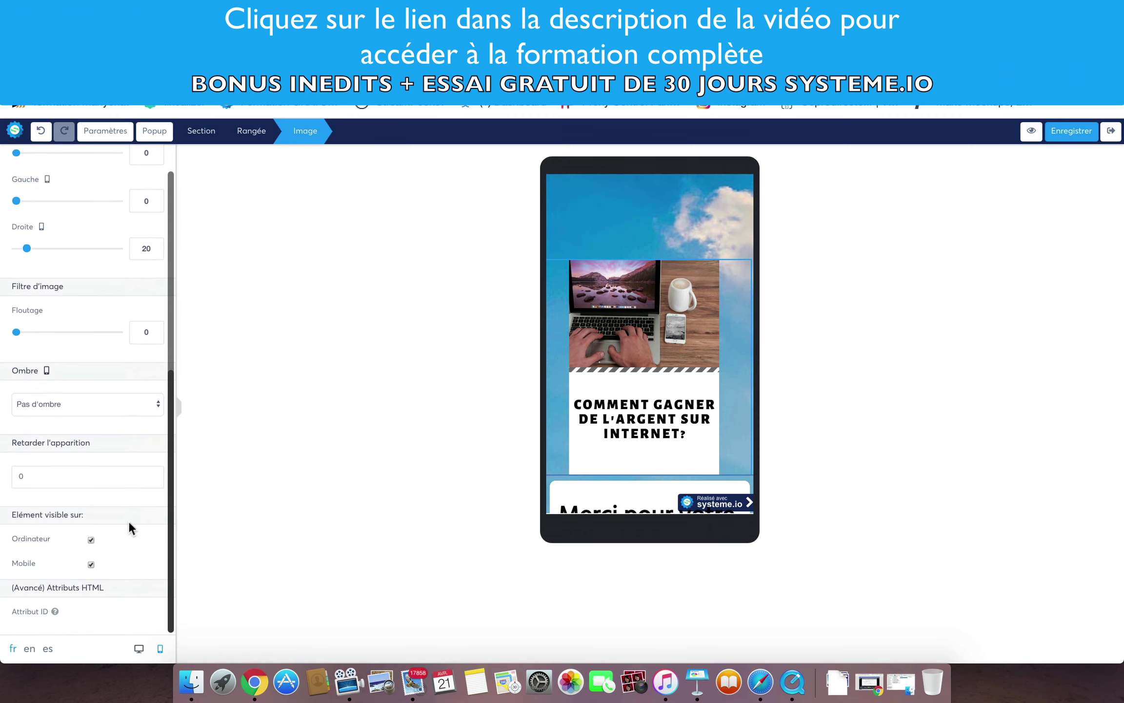
{"action": "left_click", "coordinate": [91, 564]}
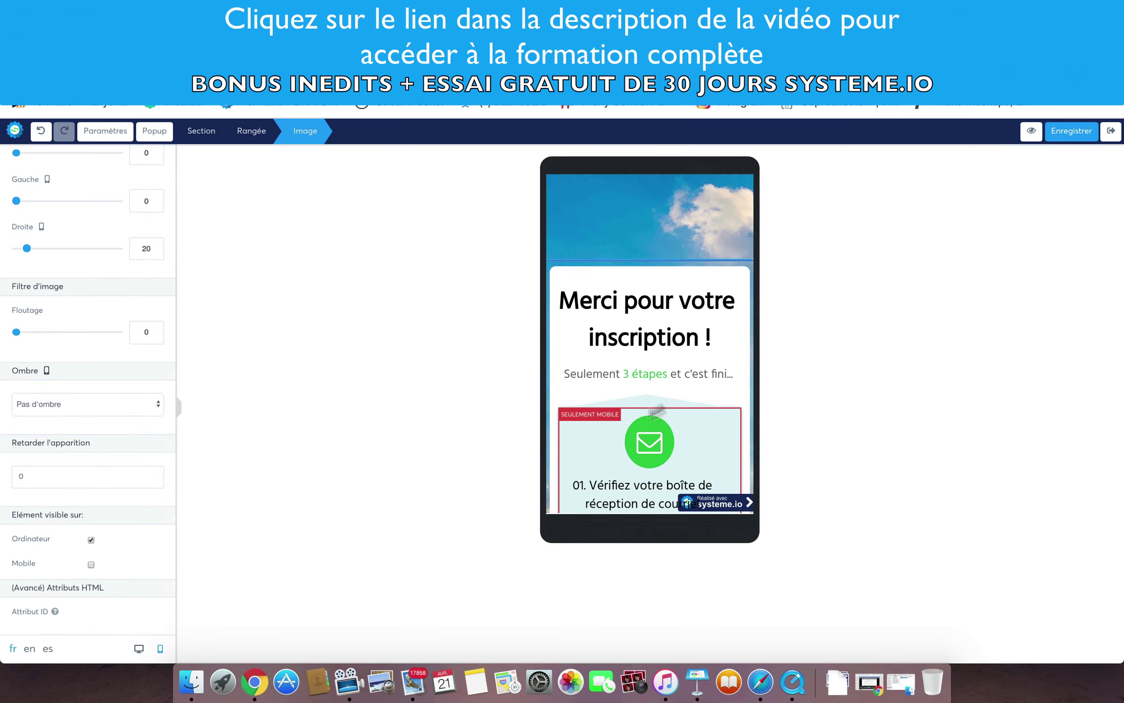
In the mobile text under "02. Ouvrez l'email", replace "Objet" with "confirmation d'inscription".
{"action": "left_click", "coordinate": [751, 289]}
{"action": "scroll", "coordinate": [751, 288], "scroll_direction": "down", "scroll_amount": 8}
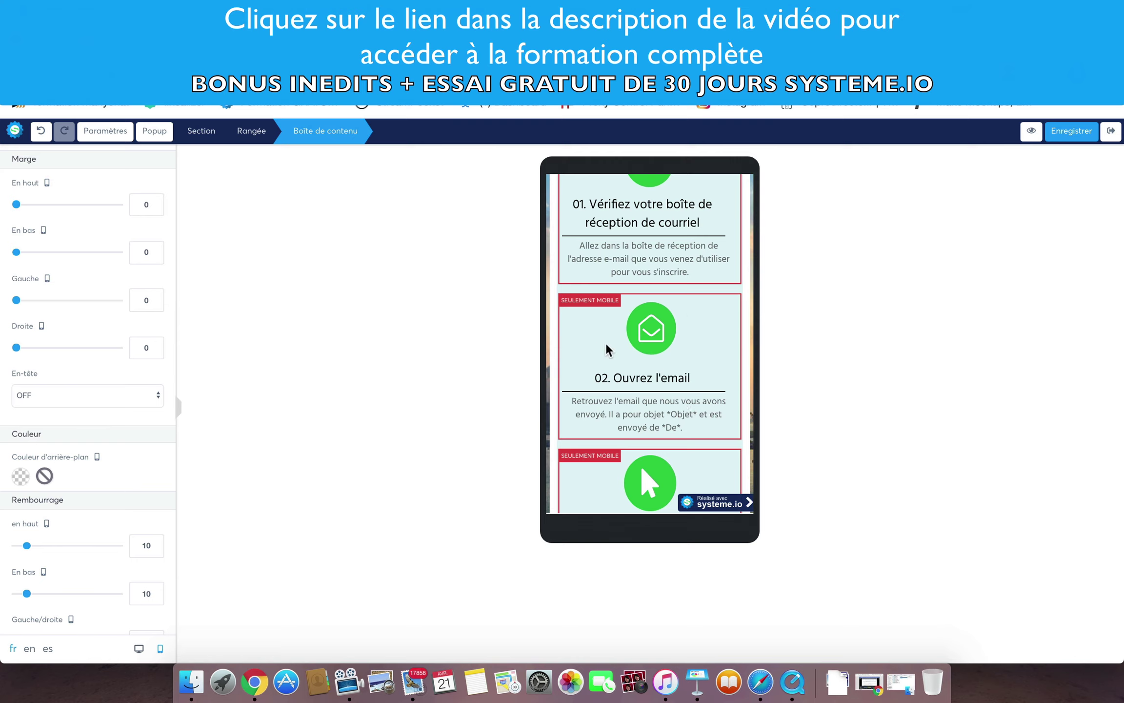
{"action": "left_click", "coordinate": [692, 415]}
{"action": "left_click", "coordinate": [693, 416]}
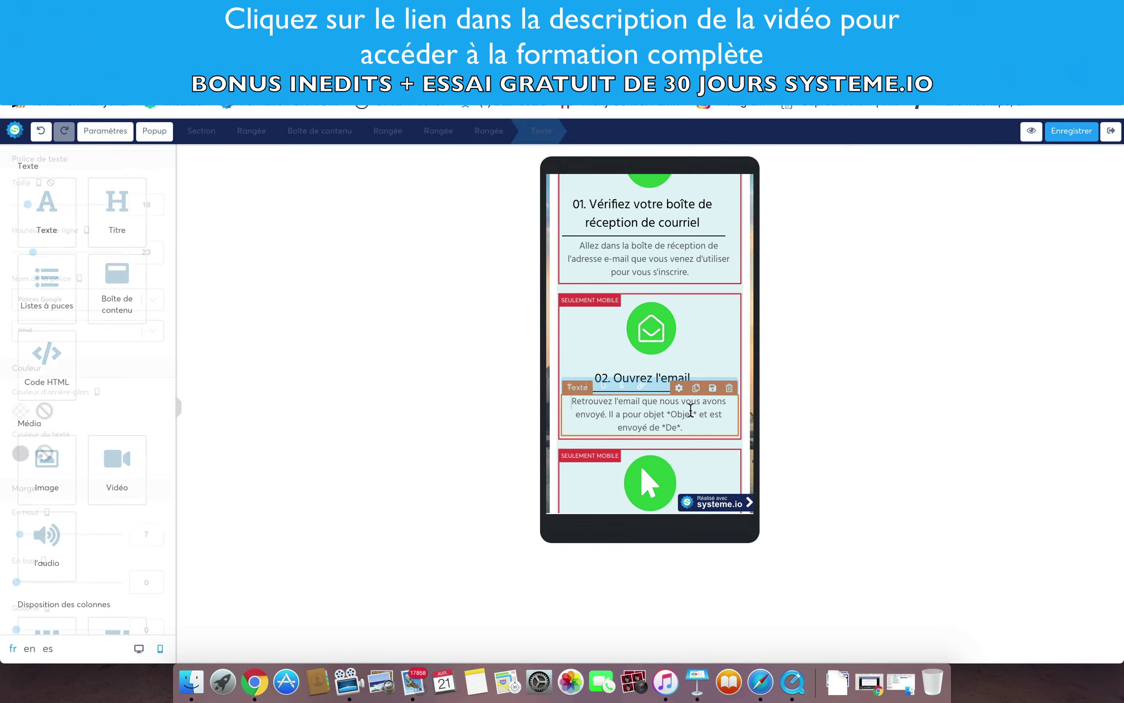
{"action": "left_click_drag", "start_coordinate": [692, 416], "coordinate": [671, 413]}
{"action": "type", "text": "confirm"}
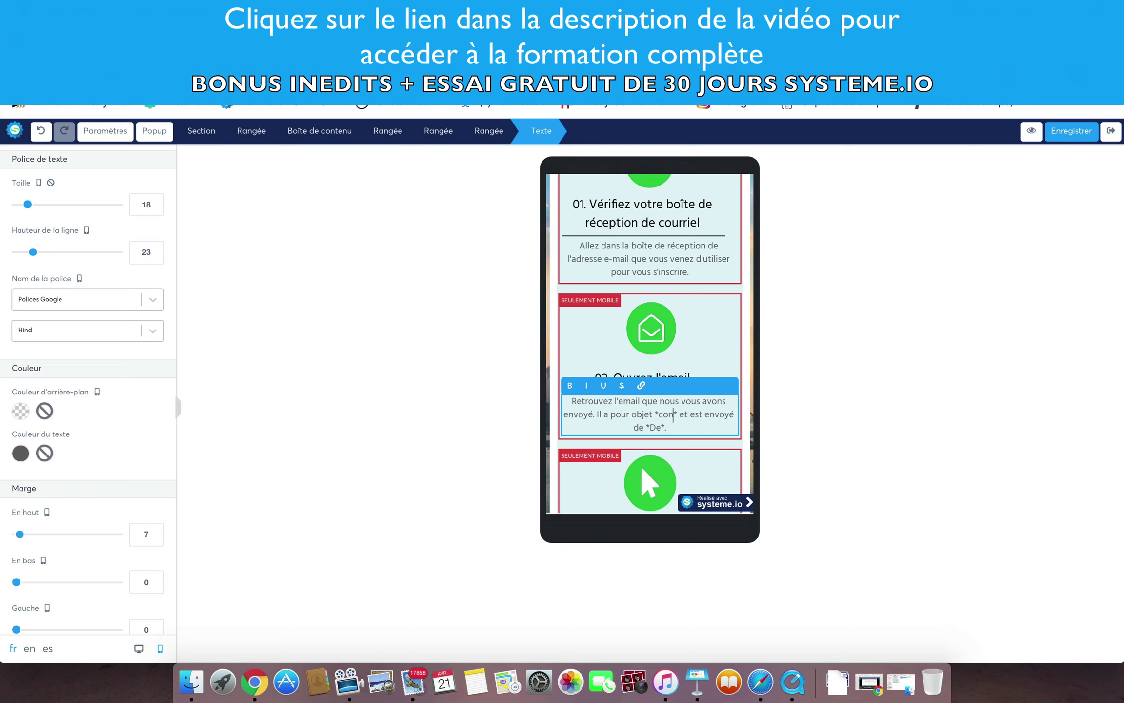
{"action": "type", "text": "ation"}
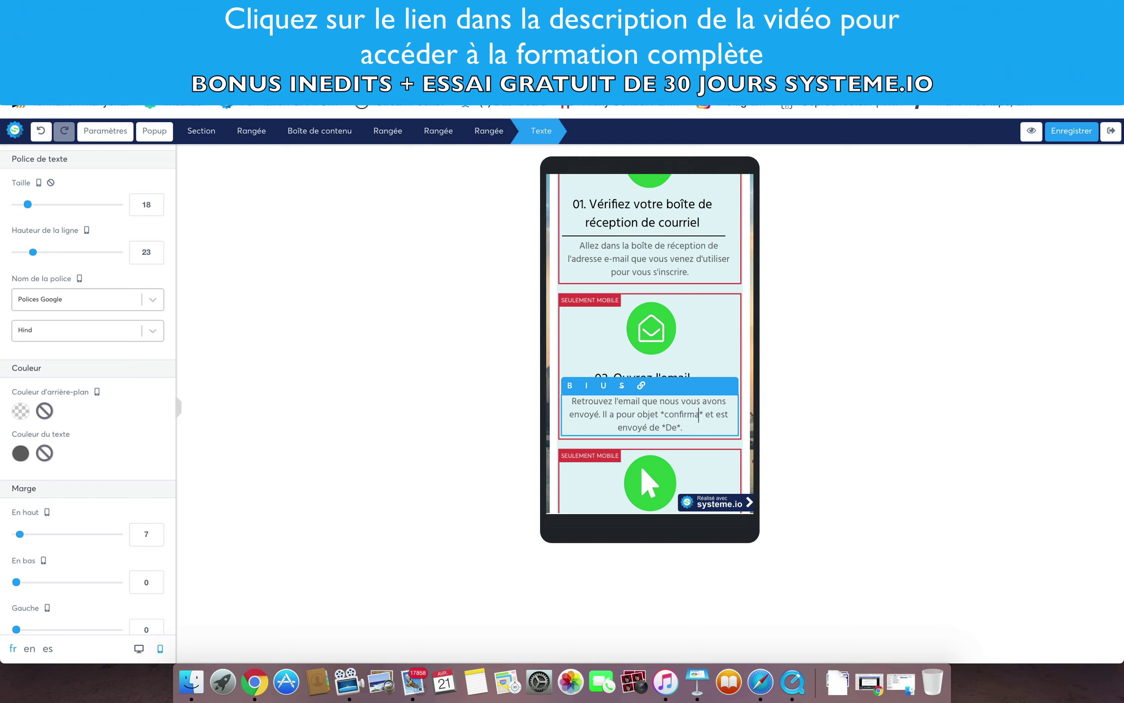
{"action": "type", "text": " d'insc"}
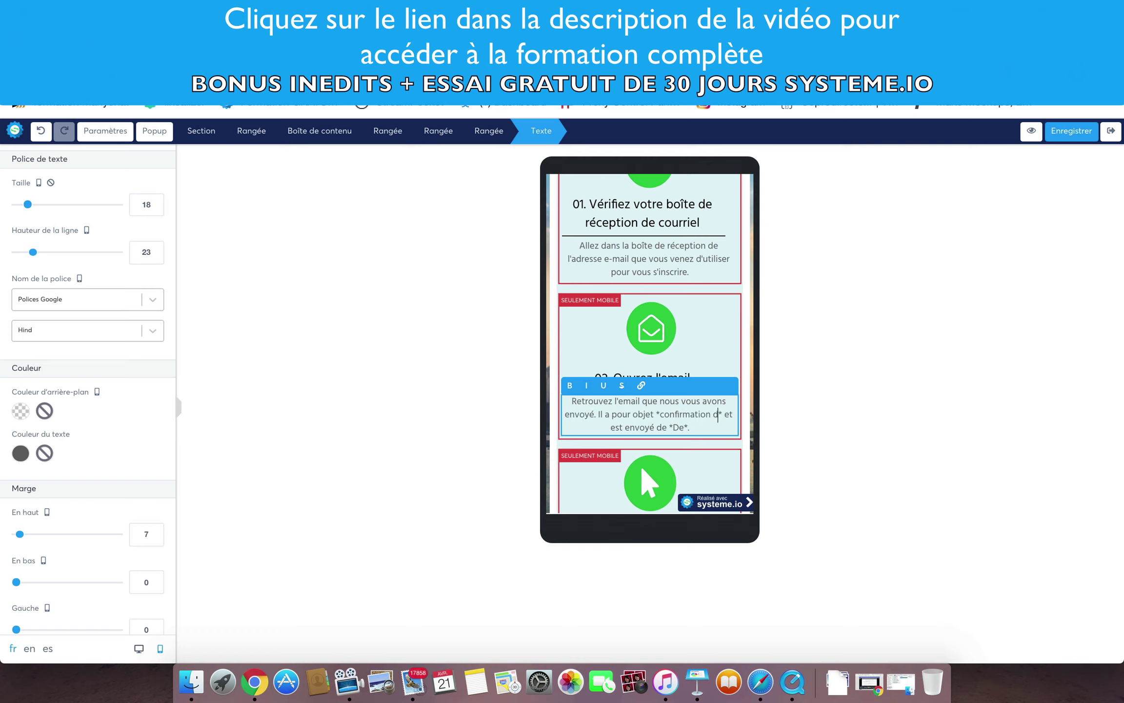
{"action": "type", "text": "riptio"}
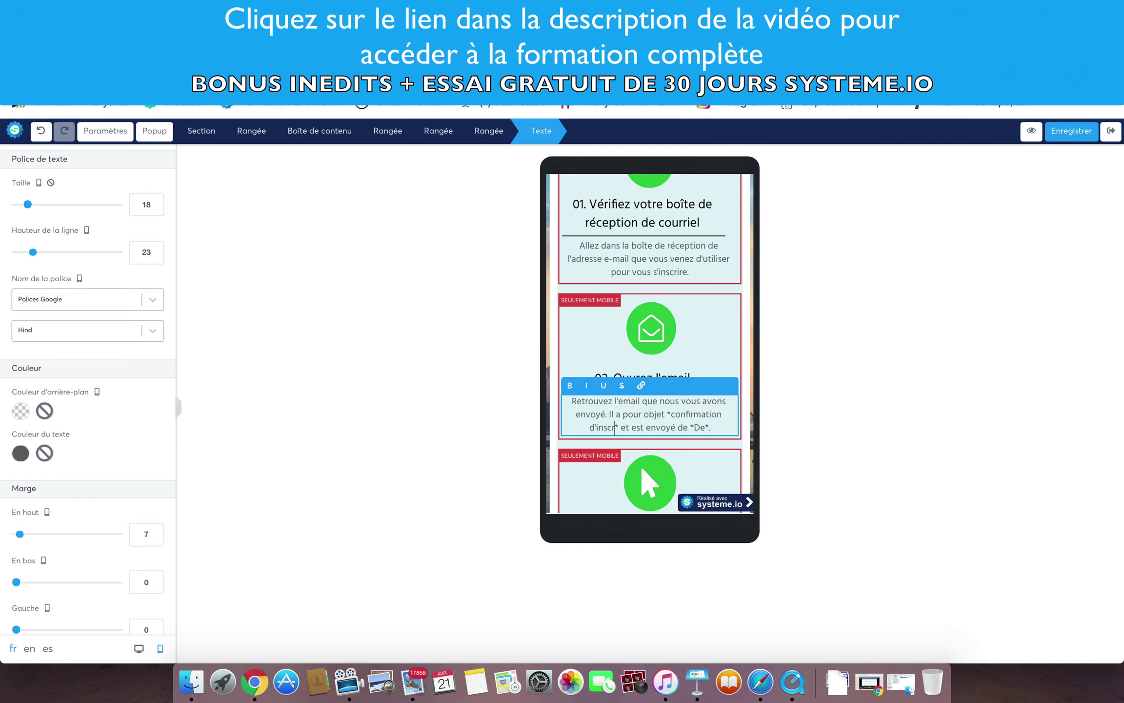
{"action": "type", "text": "n"}
Replace the sender placeholder "De" with "Systeme.io" in the same mobile text.
{"action": "left_click_drag", "start_coordinate": [716, 427], "coordinate": [706, 427]}
{"action": "type", "text": "Sys"}
{"action": "type", "text": "teme"}
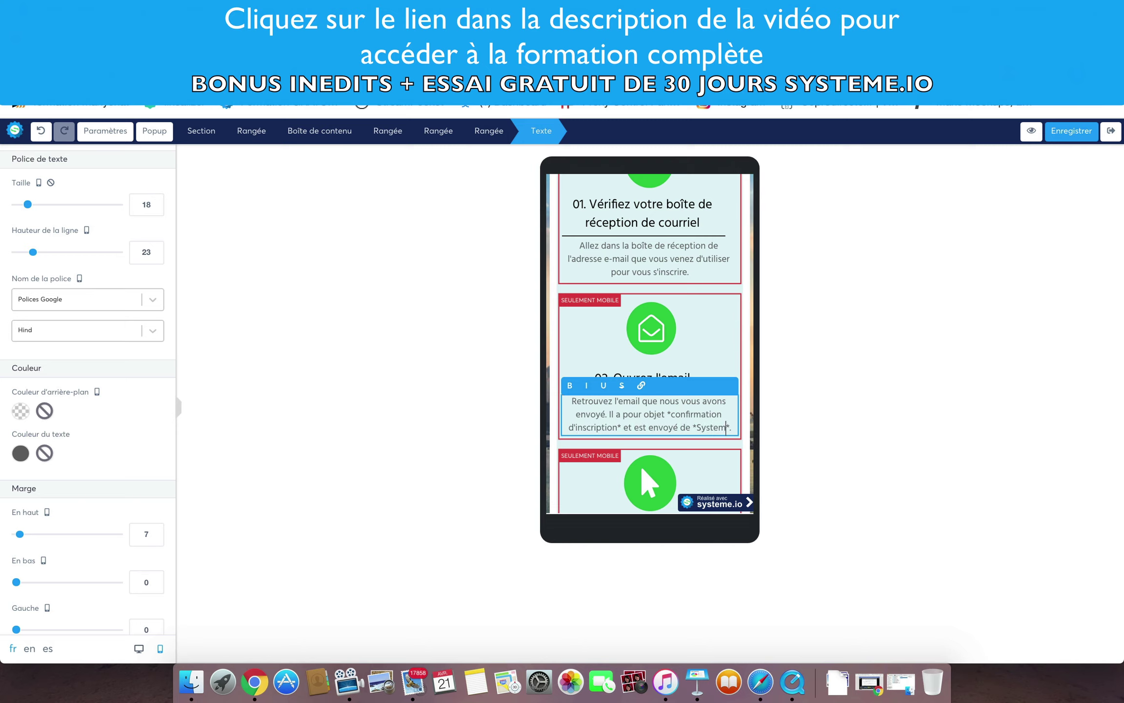
{"action": "type", "text": ".io"}
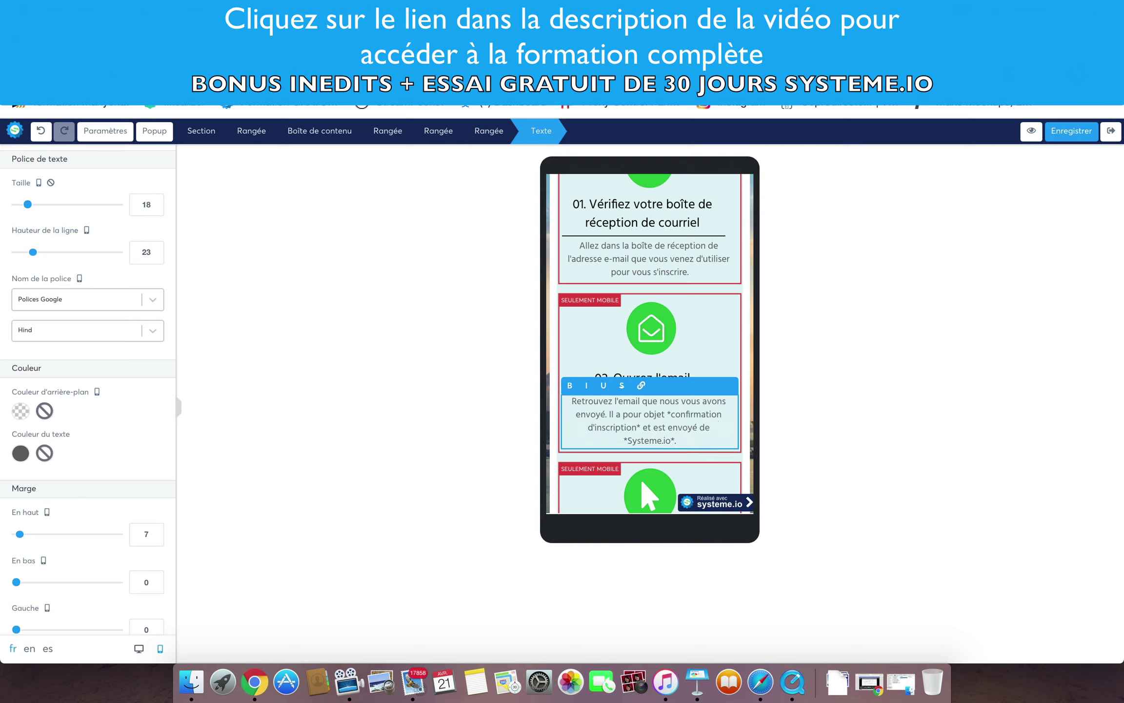
Replace "produit" with "Ebook" in the mobile text under "03. Cliquez sur le lien" and save the page.
{"action": "left_click", "coordinate": [743, 466]}
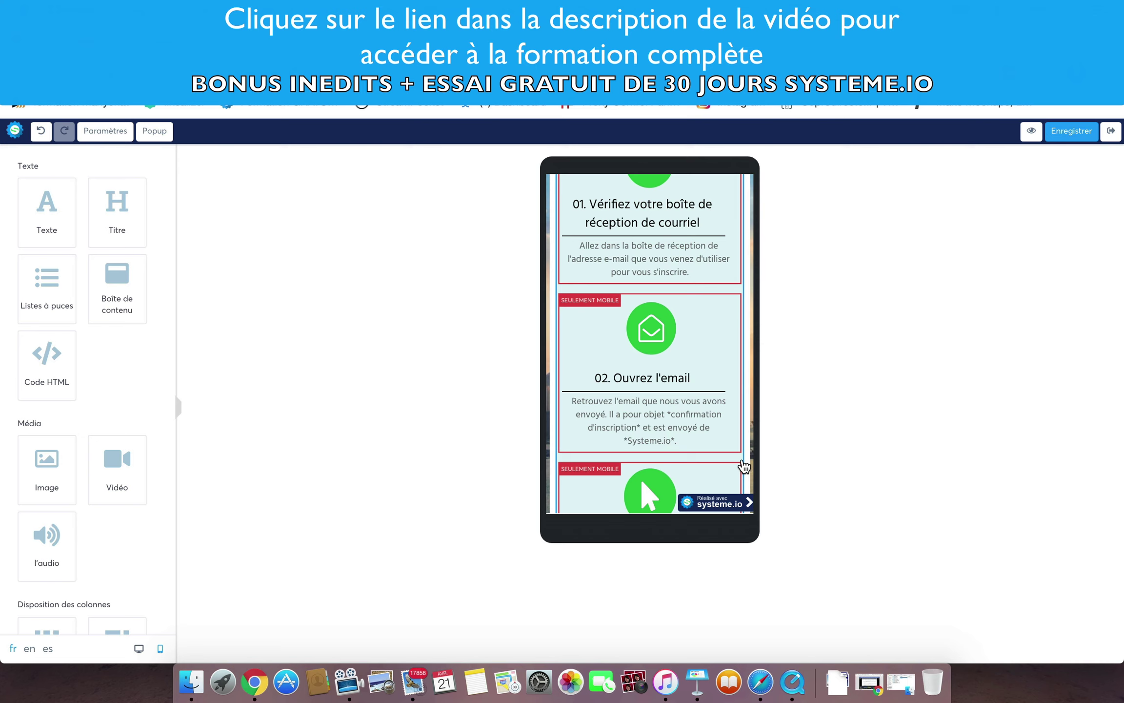
{"action": "left_click", "coordinate": [743, 466]}
{"action": "scroll", "coordinate": [742, 465], "scroll_direction": "down", "scroll_amount": 4}
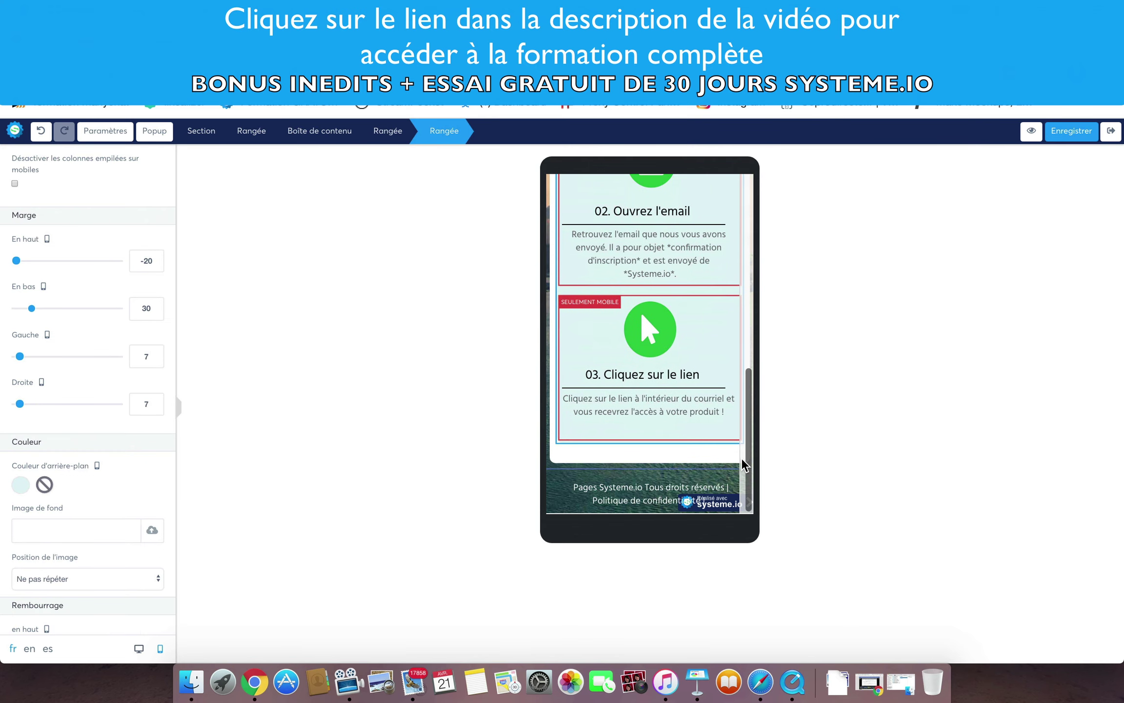
{"action": "left_click", "coordinate": [720, 411]}
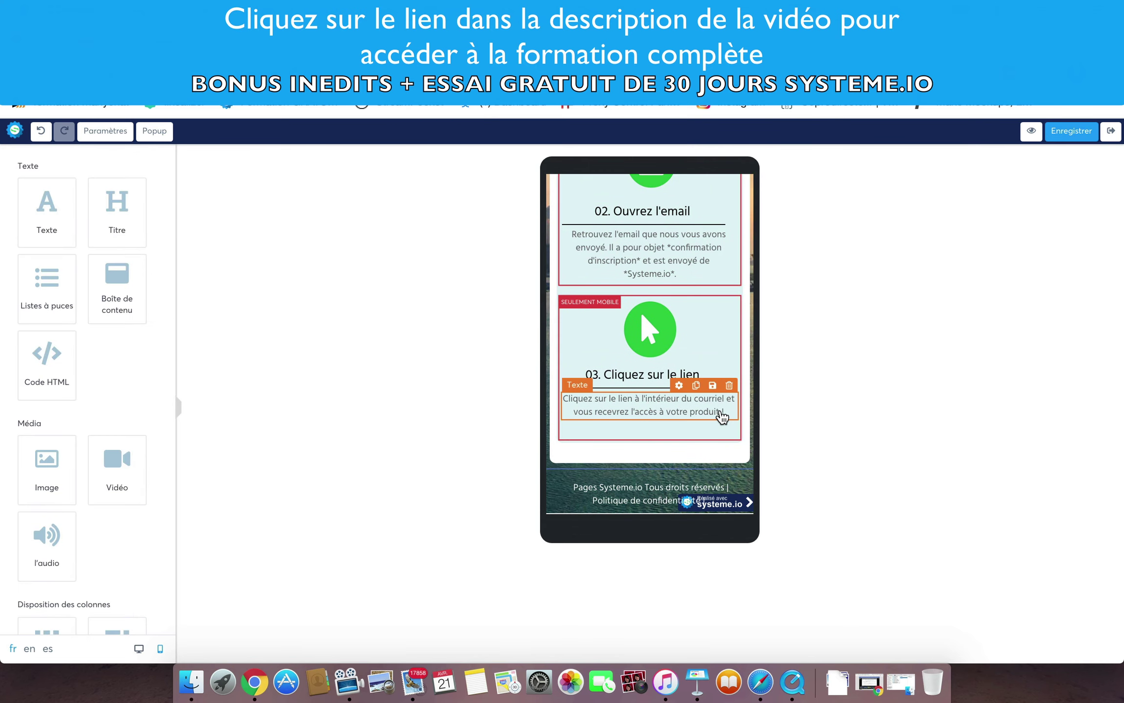
{"action": "left_click", "coordinate": [720, 411]}
{"action": "left_click_drag", "start_coordinate": [721, 410], "coordinate": [691, 410]}
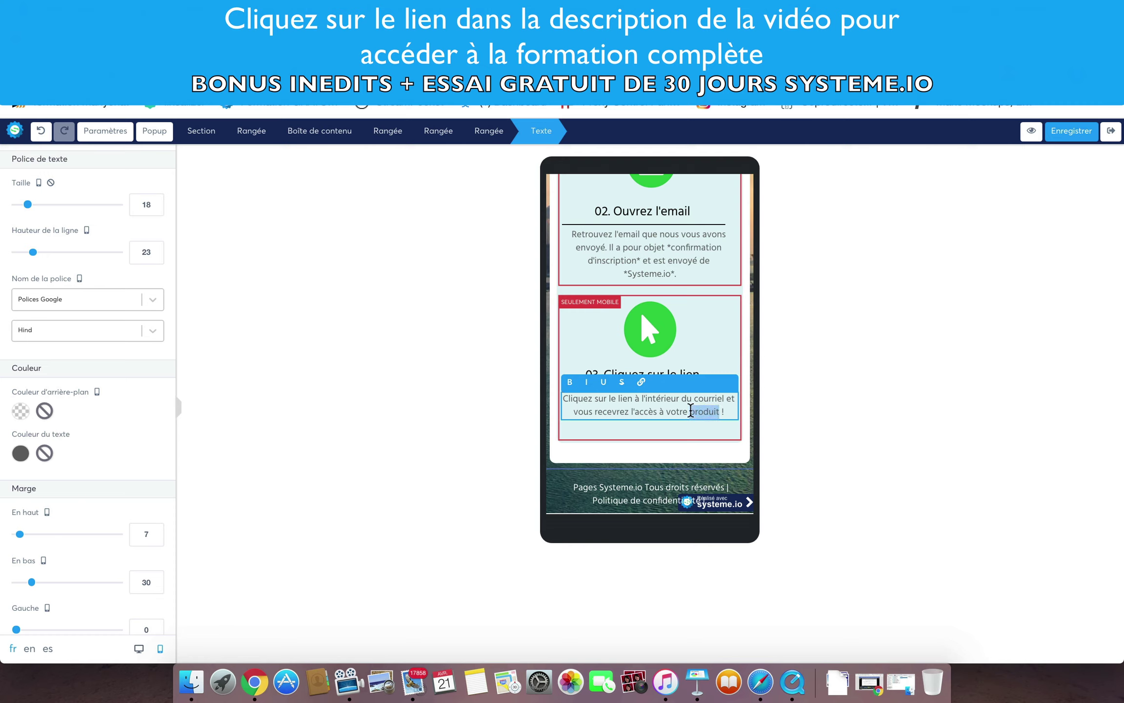
{"action": "type", "text": "E"}
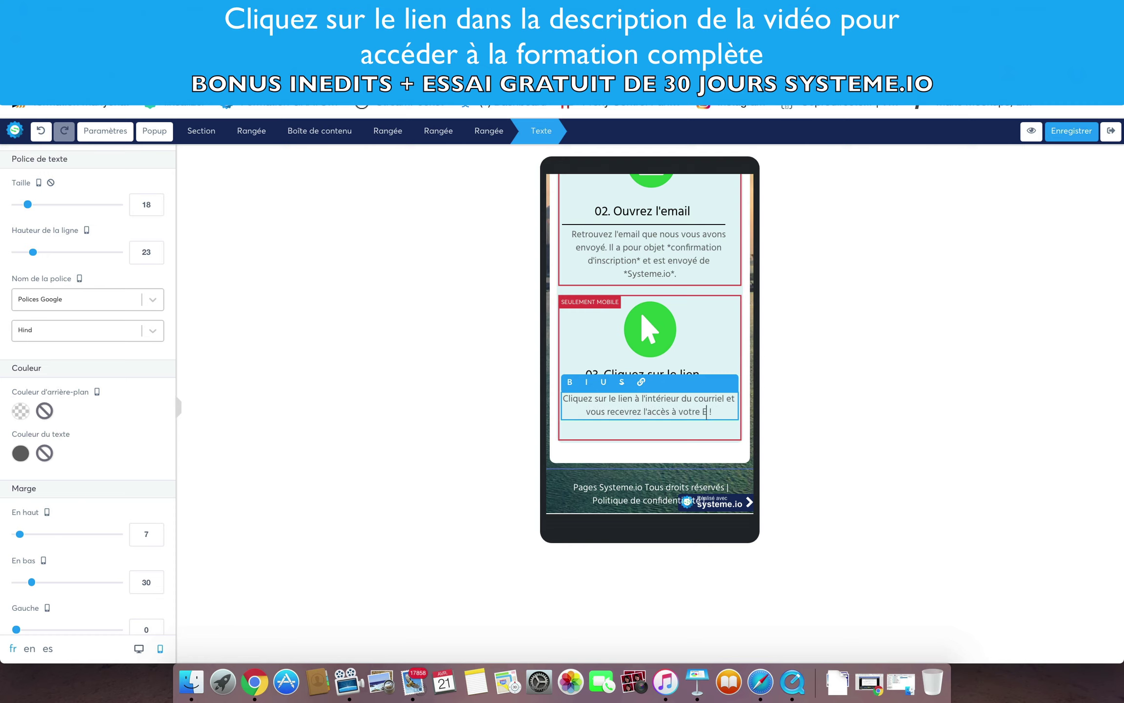
{"action": "type", "text": "book"}
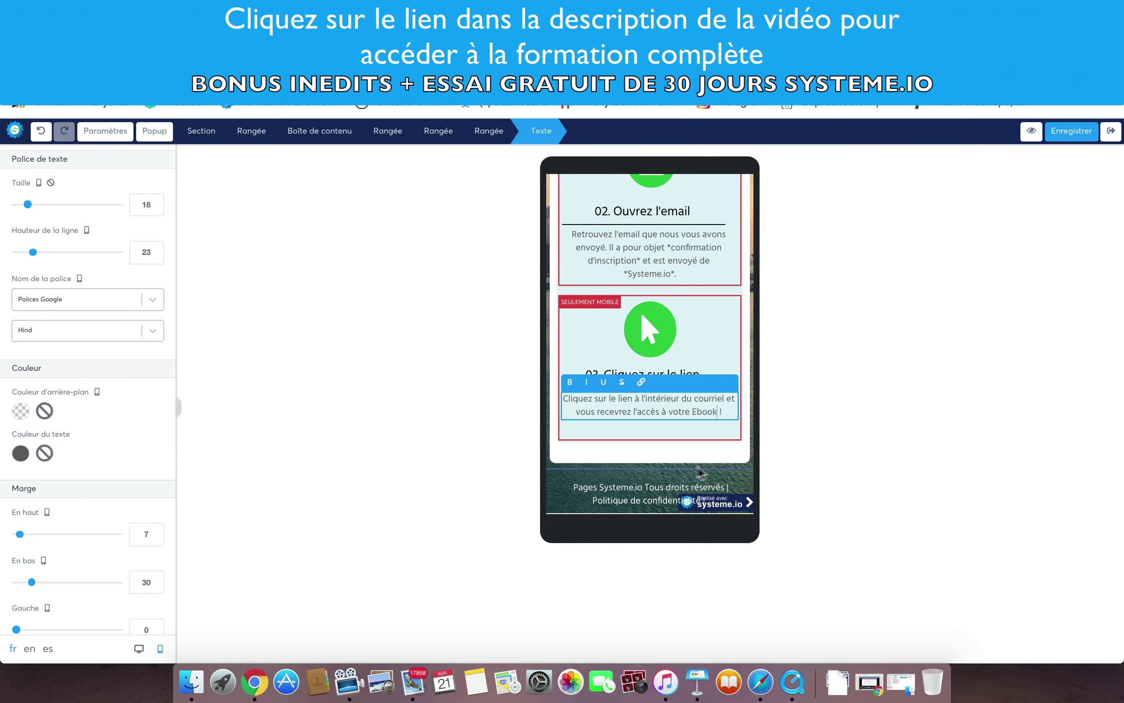
{"action": "left_click", "coordinate": [1081, 136]}
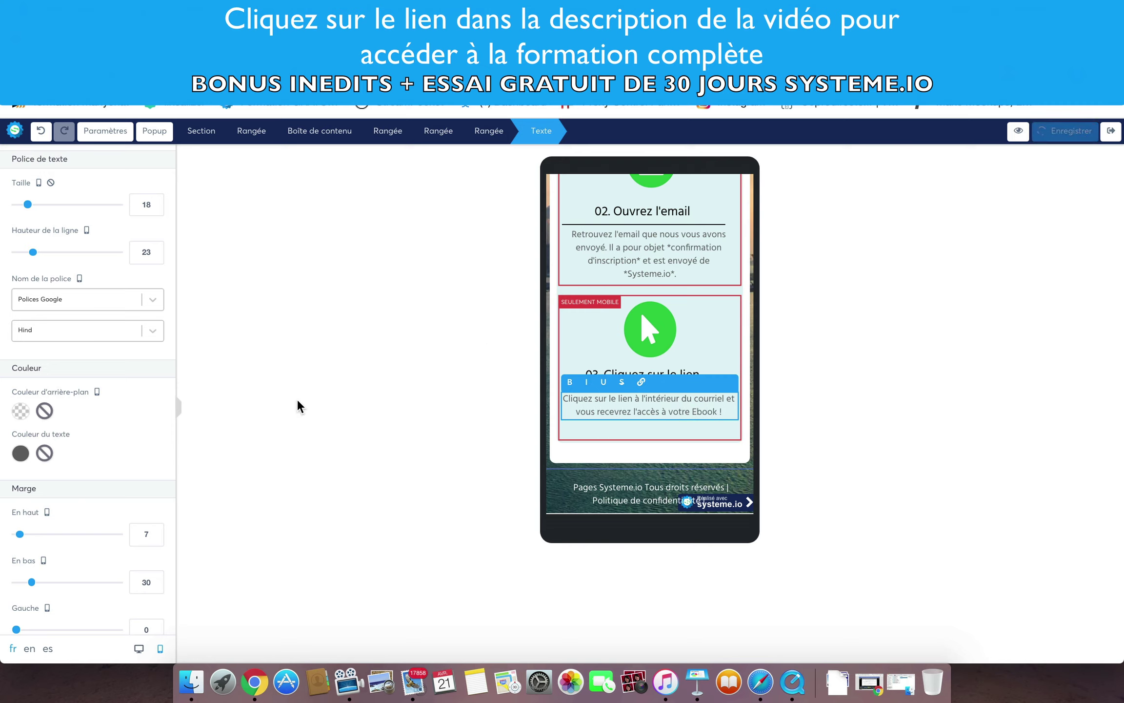
Return to the desktop version, preview the whole thank-you page, and close the preview.
{"action": "left_click", "coordinate": [139, 649]}
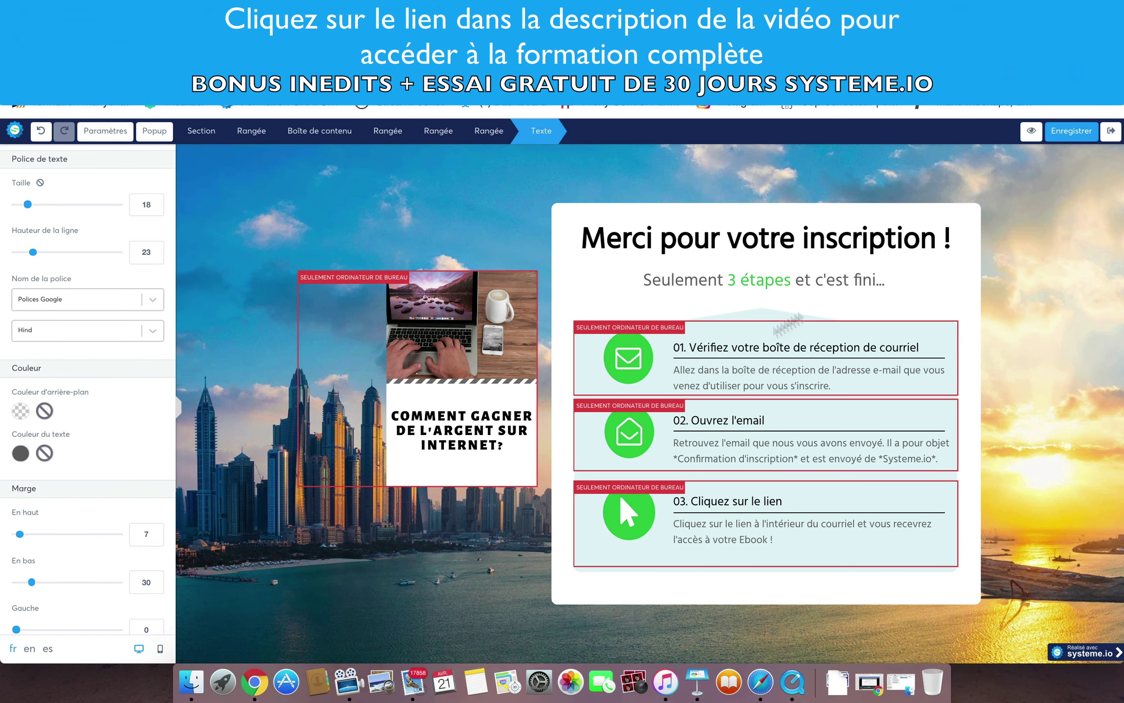
{"action": "left_click", "coordinate": [1030, 139]}
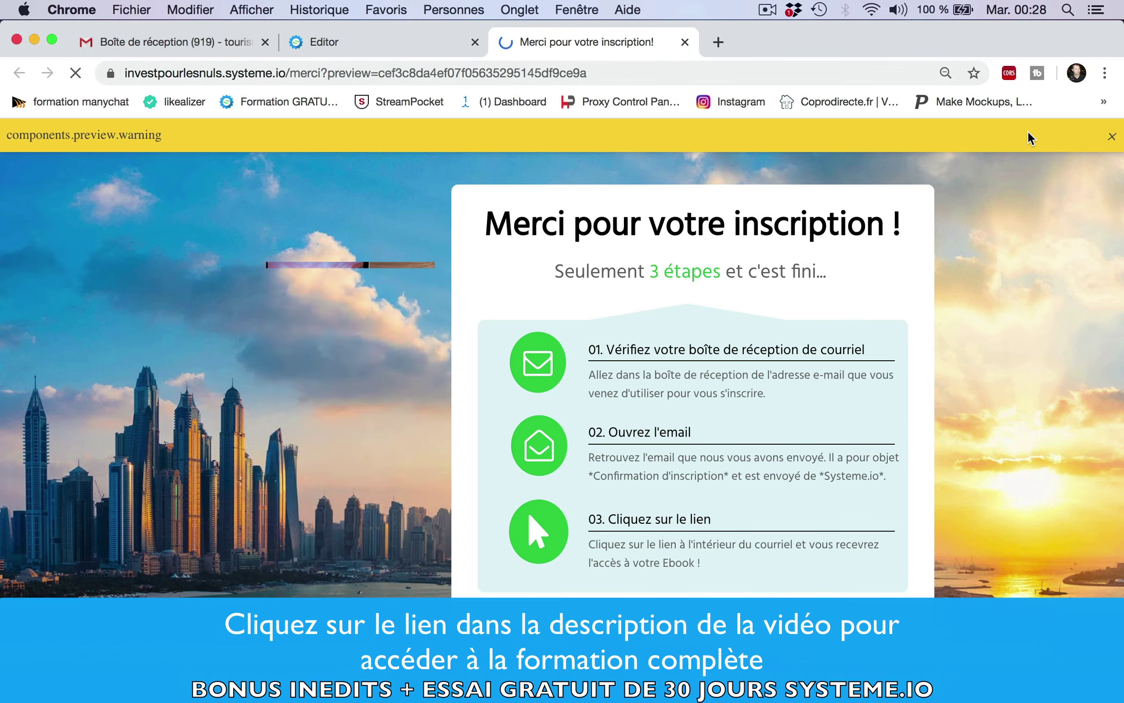
{"action": "scroll", "coordinate": [1027, 131], "scroll_direction": "down", "scroll_amount": 2}
{"action": "scroll", "coordinate": [1028, 131], "scroll_direction": "up", "scroll_amount": 2}
{"action": "scroll", "coordinate": [1027, 131], "scroll_direction": "down", "scroll_amount": 2}
{"action": "scroll", "coordinate": [1028, 131], "scroll_direction": "up", "scroll_amount": 2}
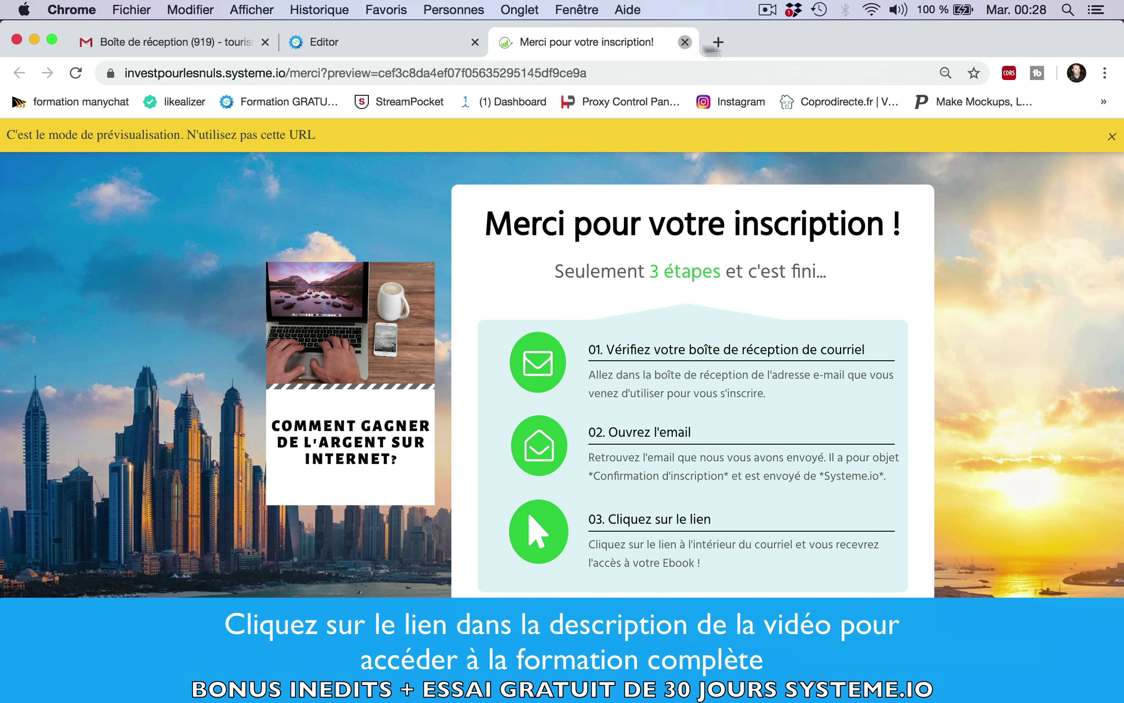
{"action": "left_click", "coordinate": [685, 42]}
Save the thank-you page and exit the page editor.
{"action": "left_click", "coordinate": [1065, 133]}
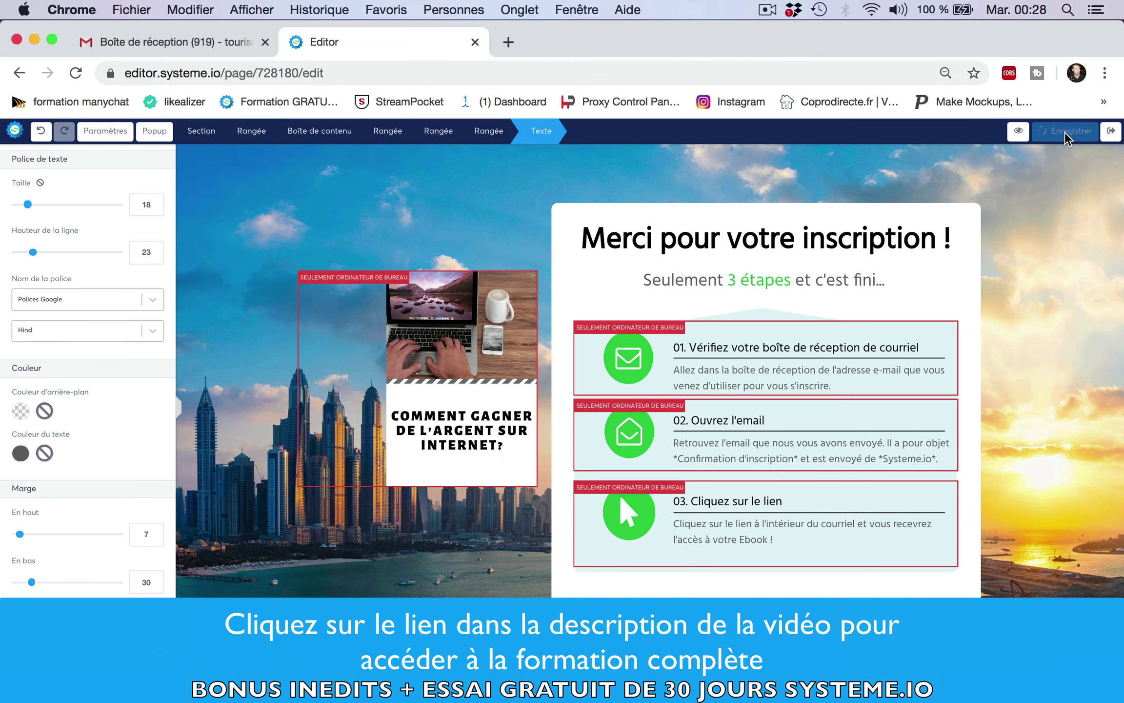
{"action": "left_click", "coordinate": [1112, 132]}
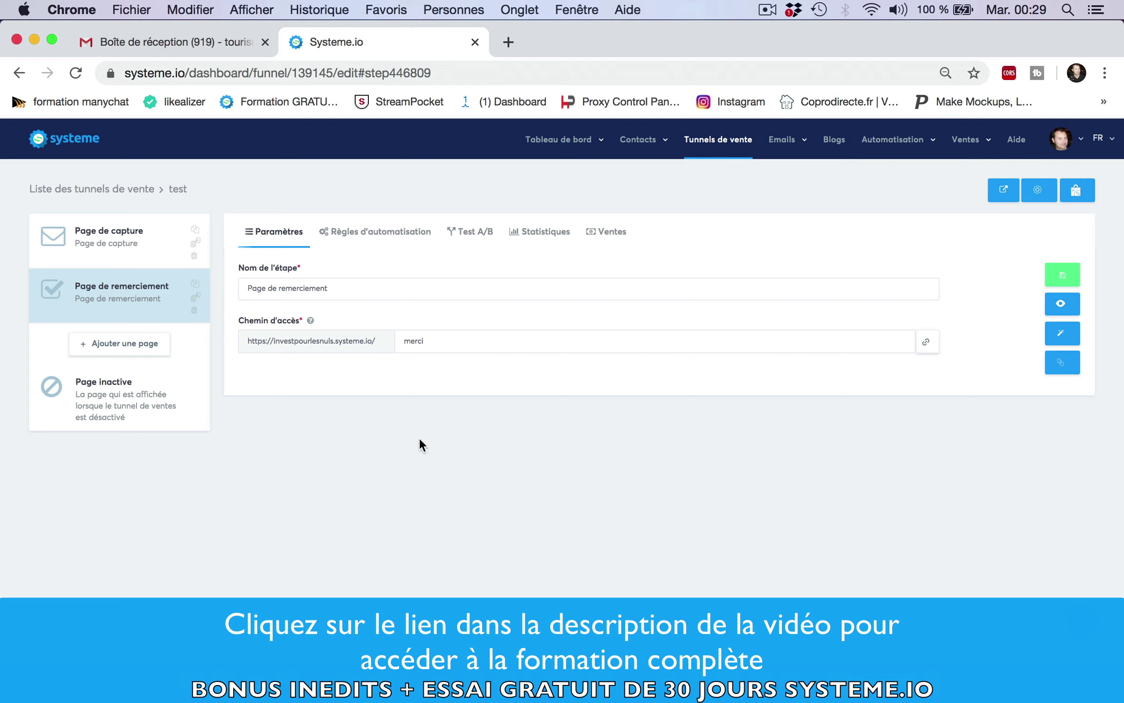
Create a new contact tag named "TEST".
{"action": "mouse_move", "coordinate": [636, 155]}
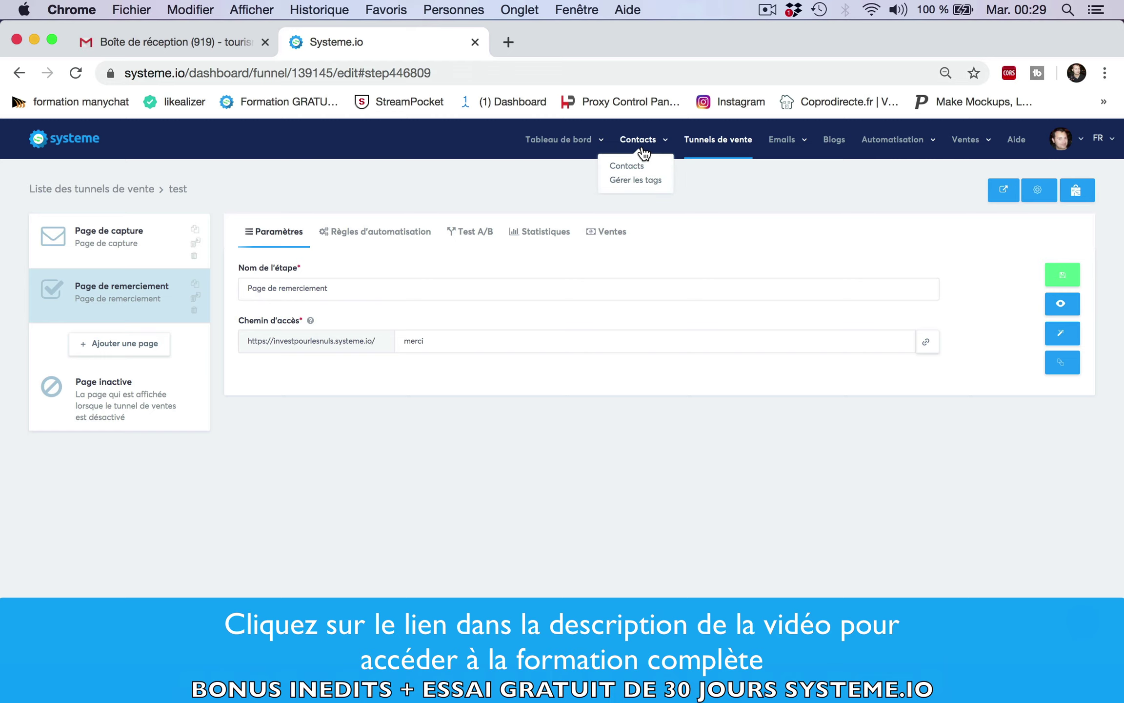
{"action": "left_click", "coordinate": [643, 181]}
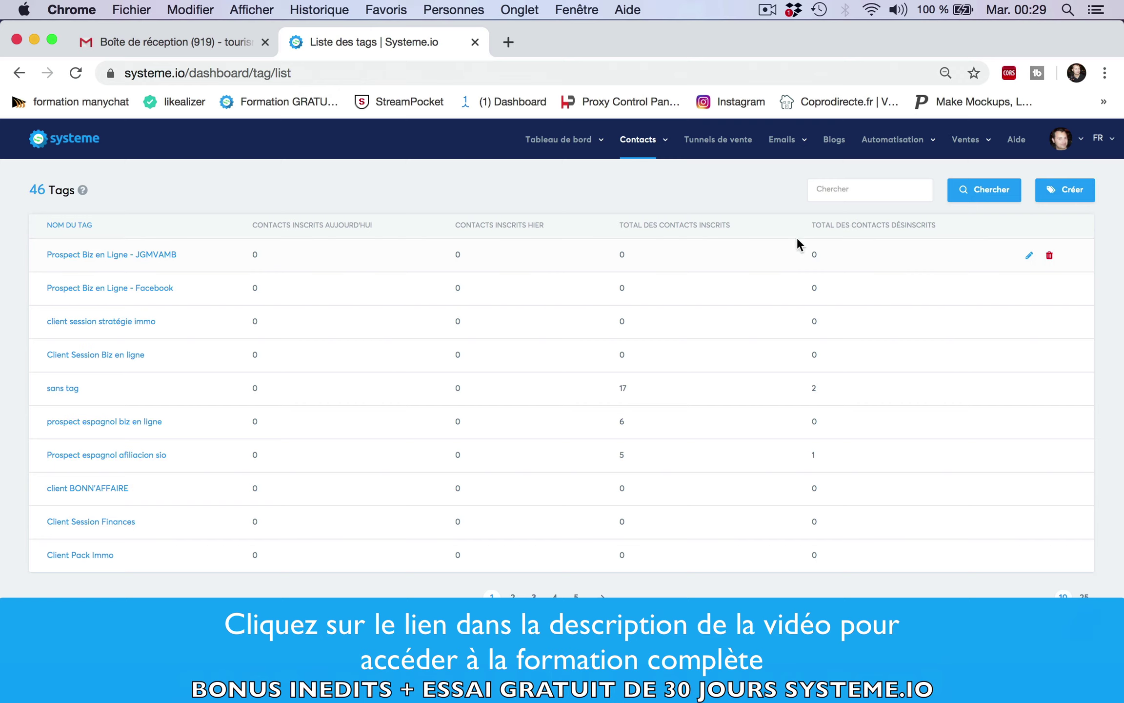
{"action": "left_click", "coordinate": [1068, 191]}
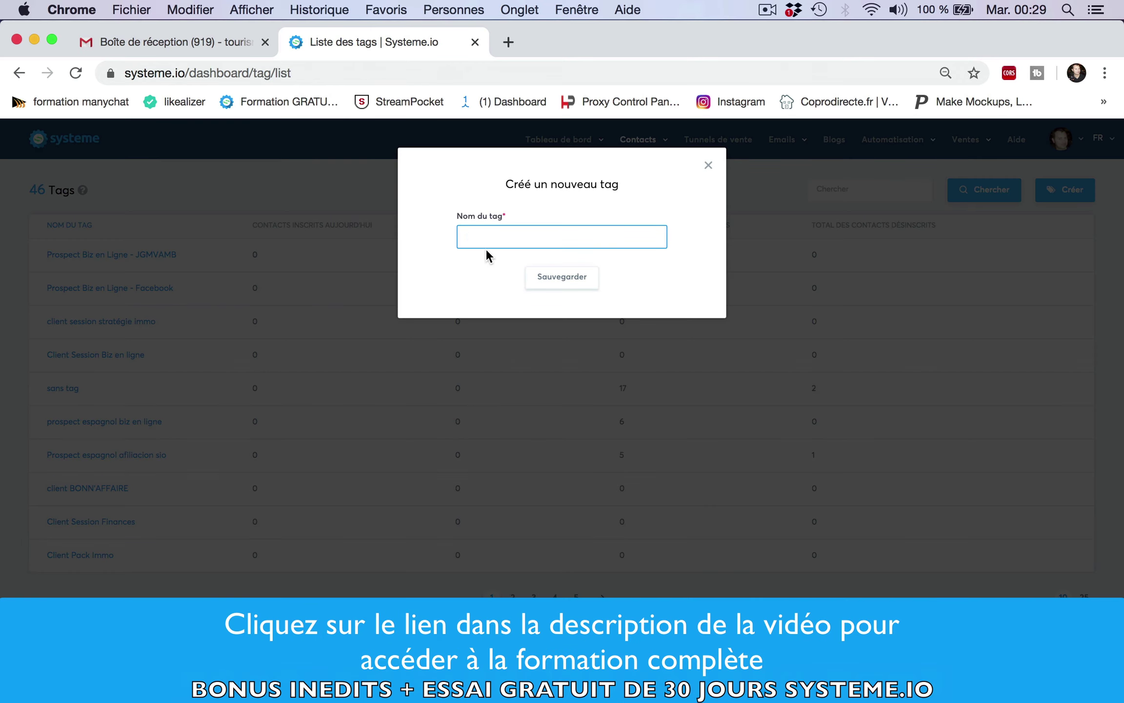
{"action": "type", "text": "TEST"}
{"action": "left_click", "coordinate": [577, 279]}
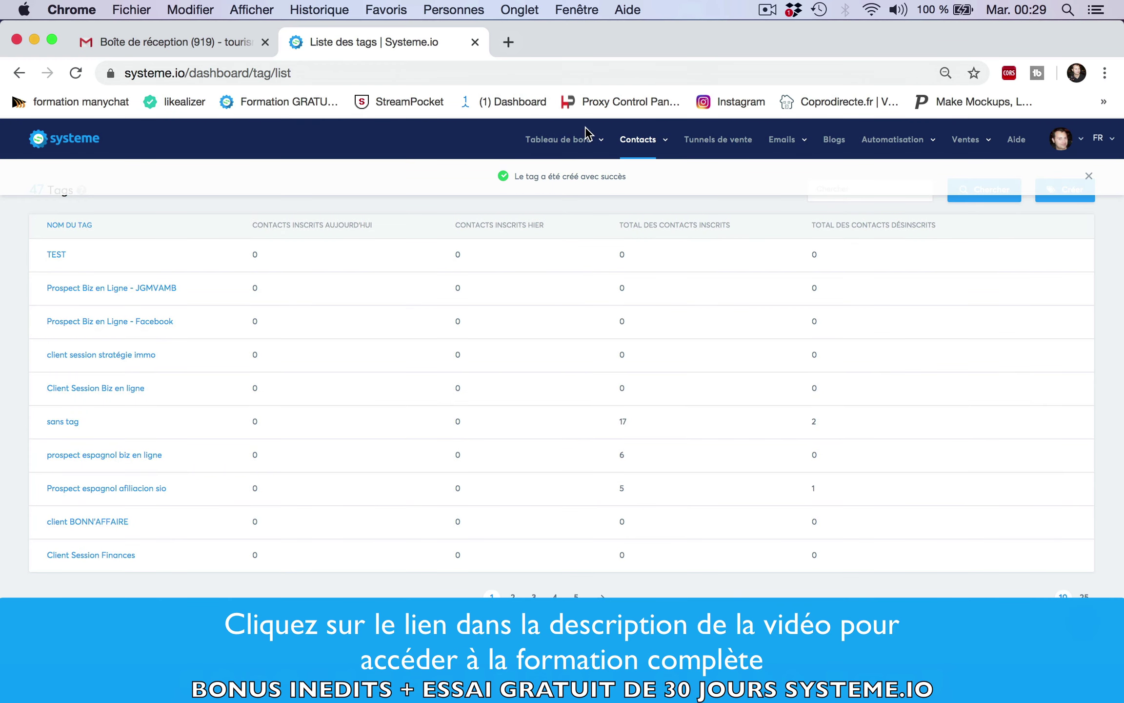
Reopen the "test" sales funnel and go to the automation rules of its "Page de capture" step.
{"action": "mouse_move", "coordinate": [780, 158]}
{"action": "left_click", "coordinate": [723, 143]}
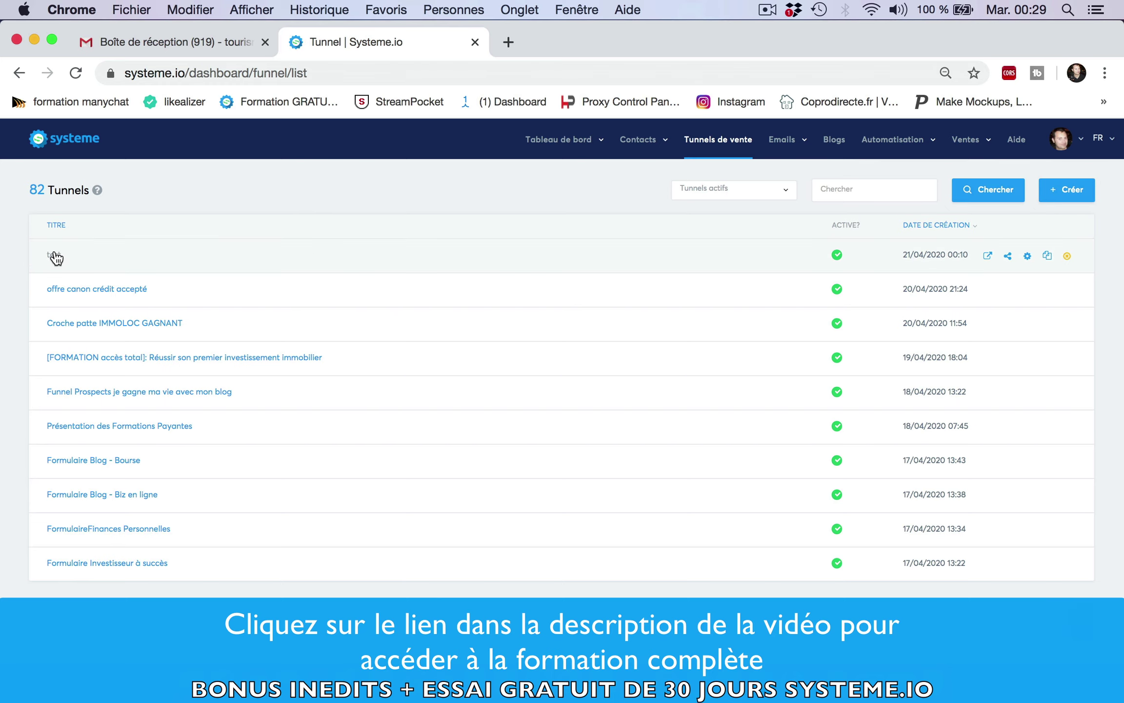
{"action": "left_click", "coordinate": [55, 255]}
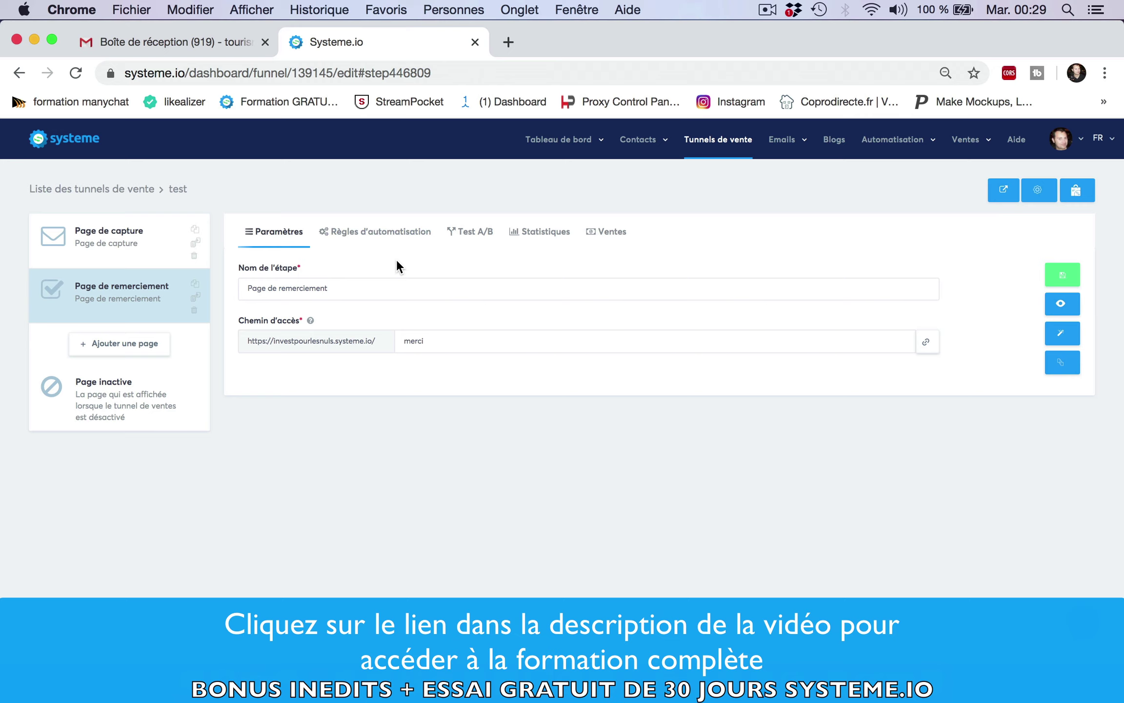
{"action": "left_click", "coordinate": [388, 234]}
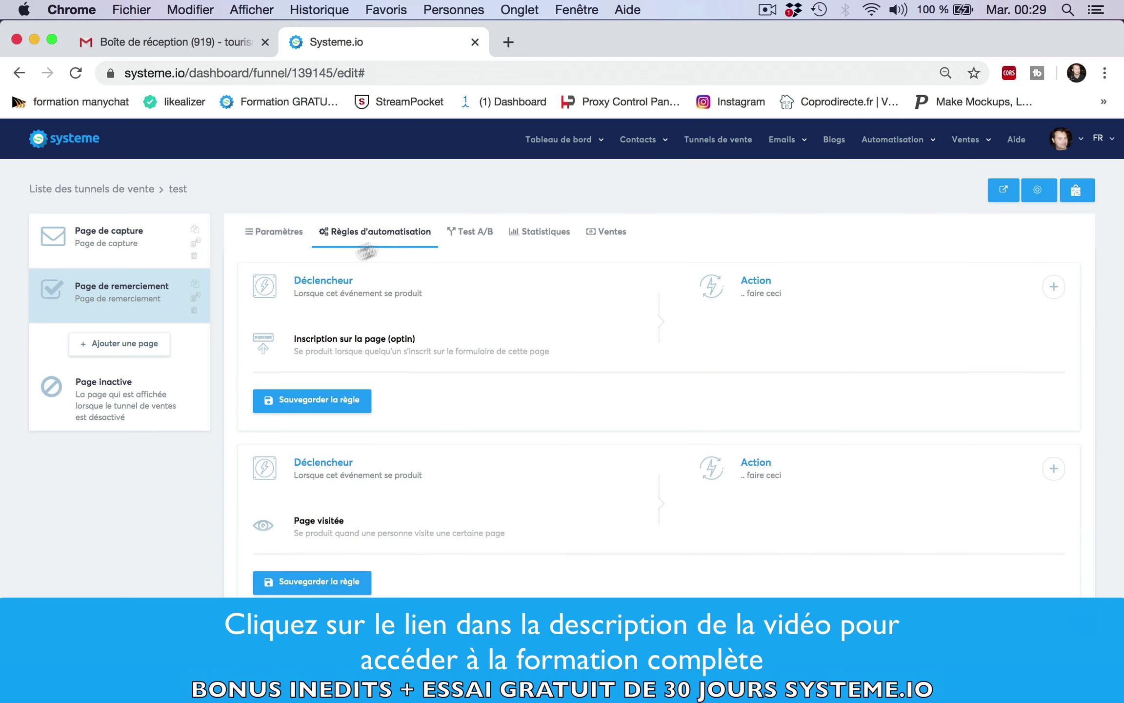
{"action": "left_click", "coordinate": [149, 250]}
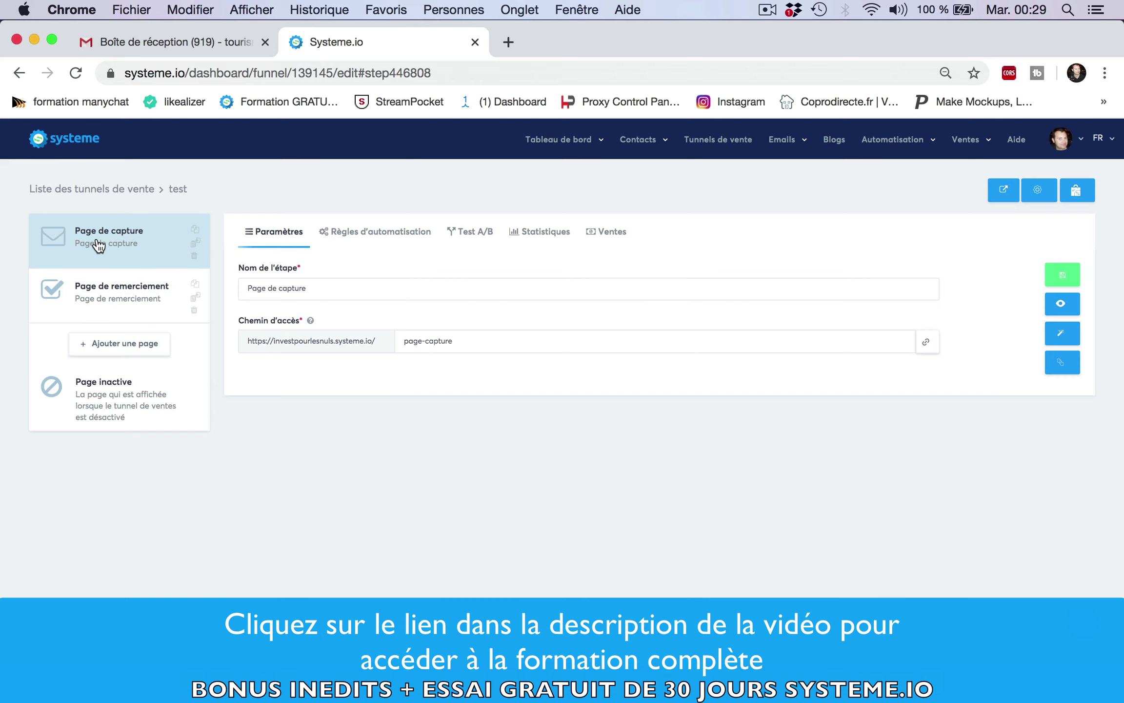
{"action": "left_click", "coordinate": [382, 236]}
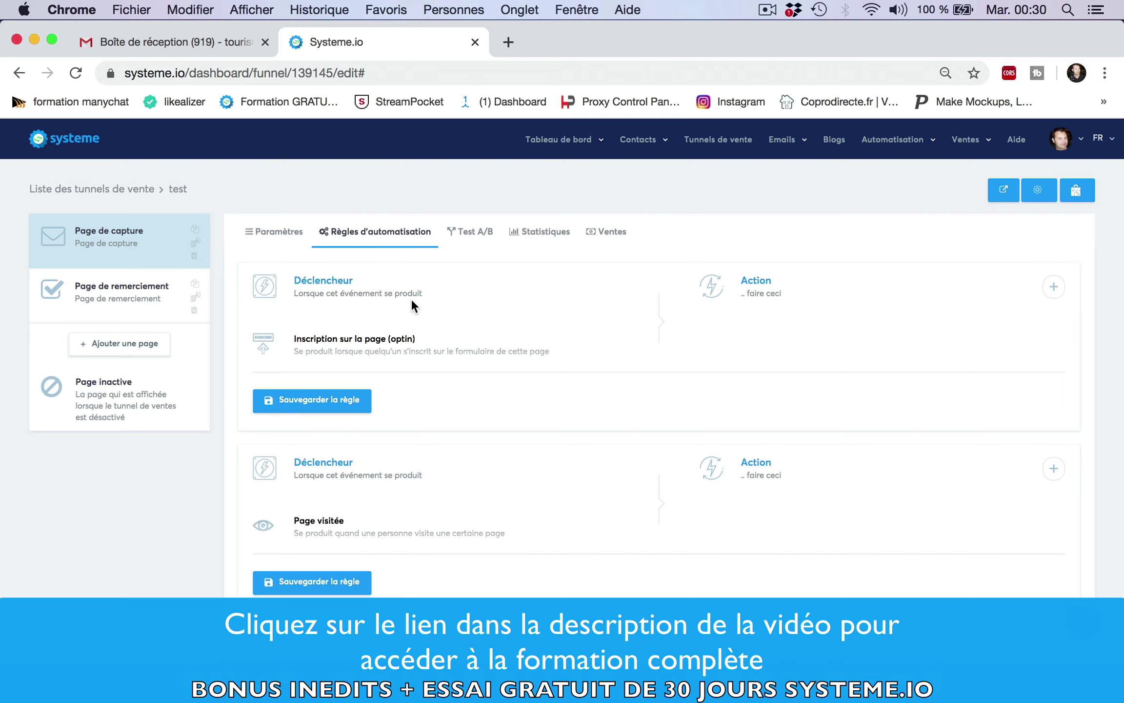
{"action": "left_click_drag", "start_coordinate": [290, 352], "coordinate": [339, 353]}
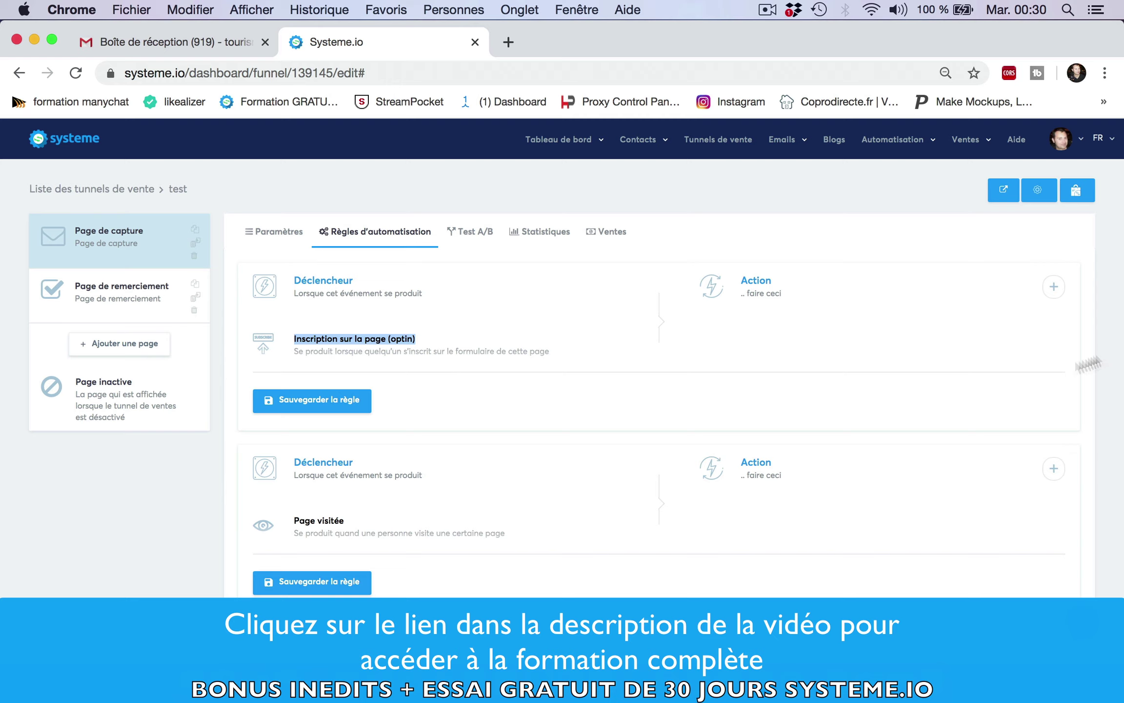
Add an "Ajouter un tag" action with the TEST tag to the capture page's opt-in rule and save the rule.
{"action": "left_click", "coordinate": [1060, 287]}
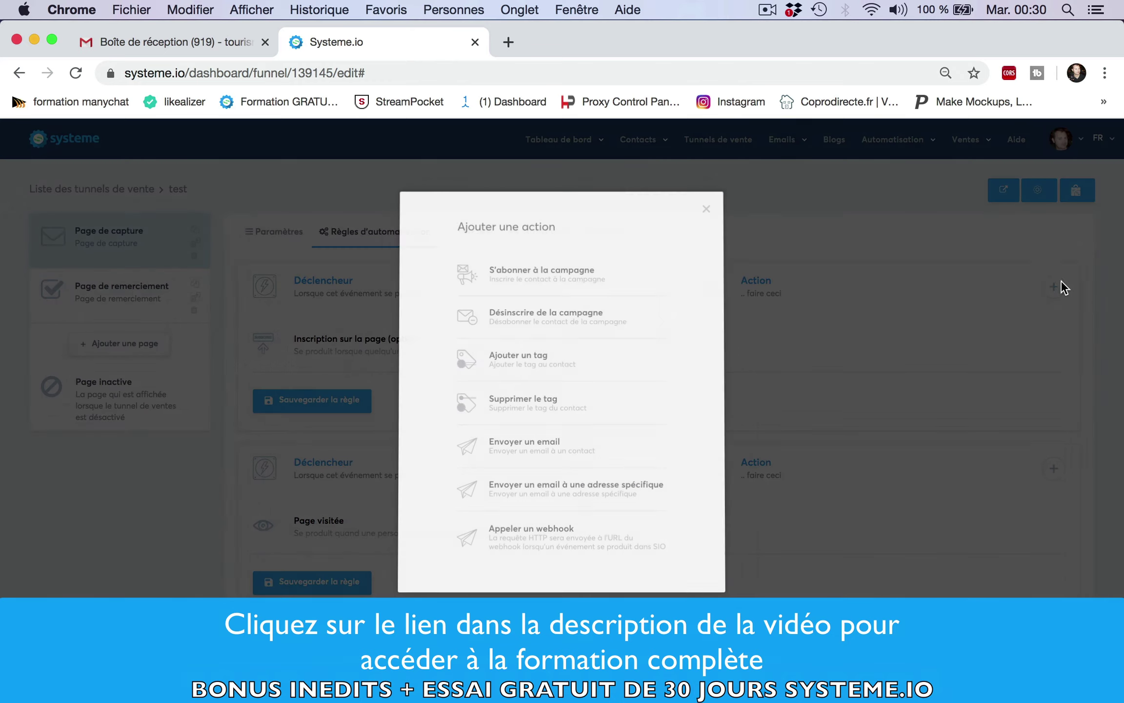
{"action": "left_click", "coordinate": [530, 369]}
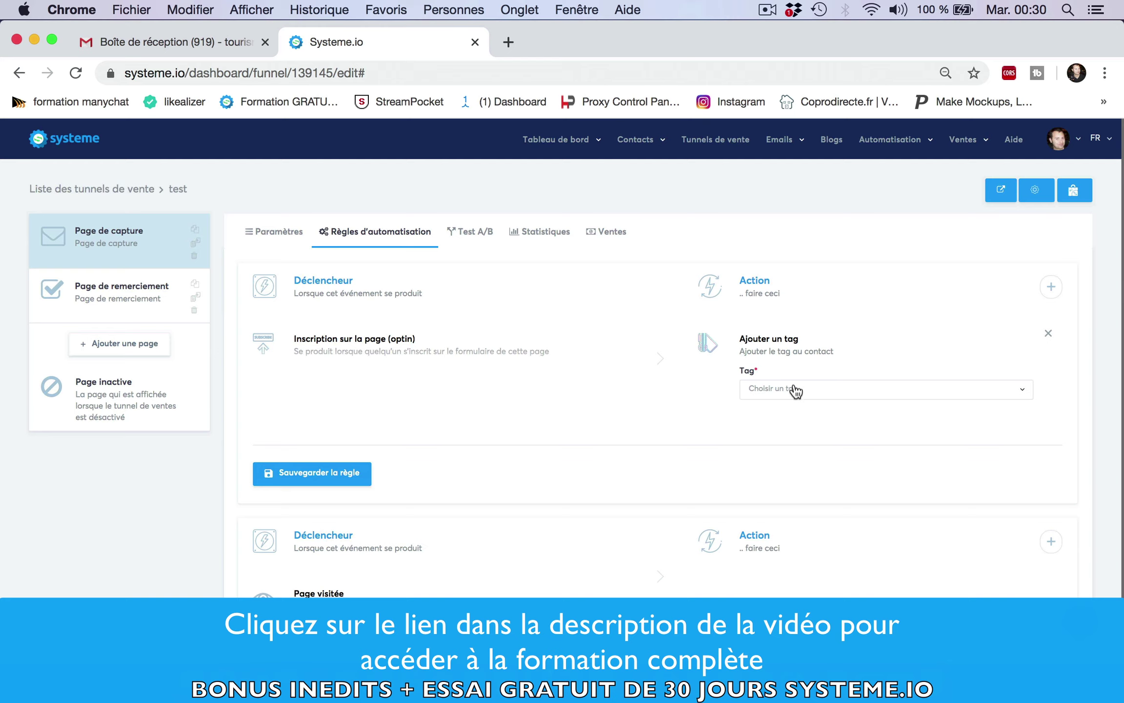
{"action": "left_click", "coordinate": [795, 391]}
{"action": "type", "text": "TES"}
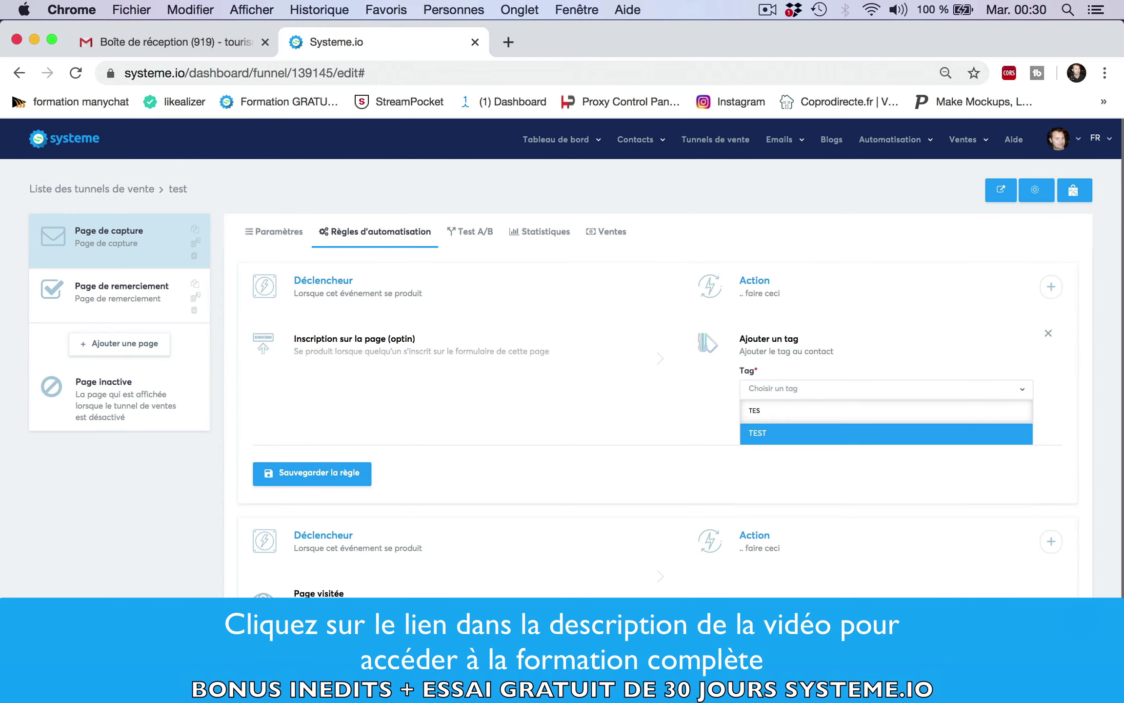
{"action": "left_click", "coordinate": [846, 436]}
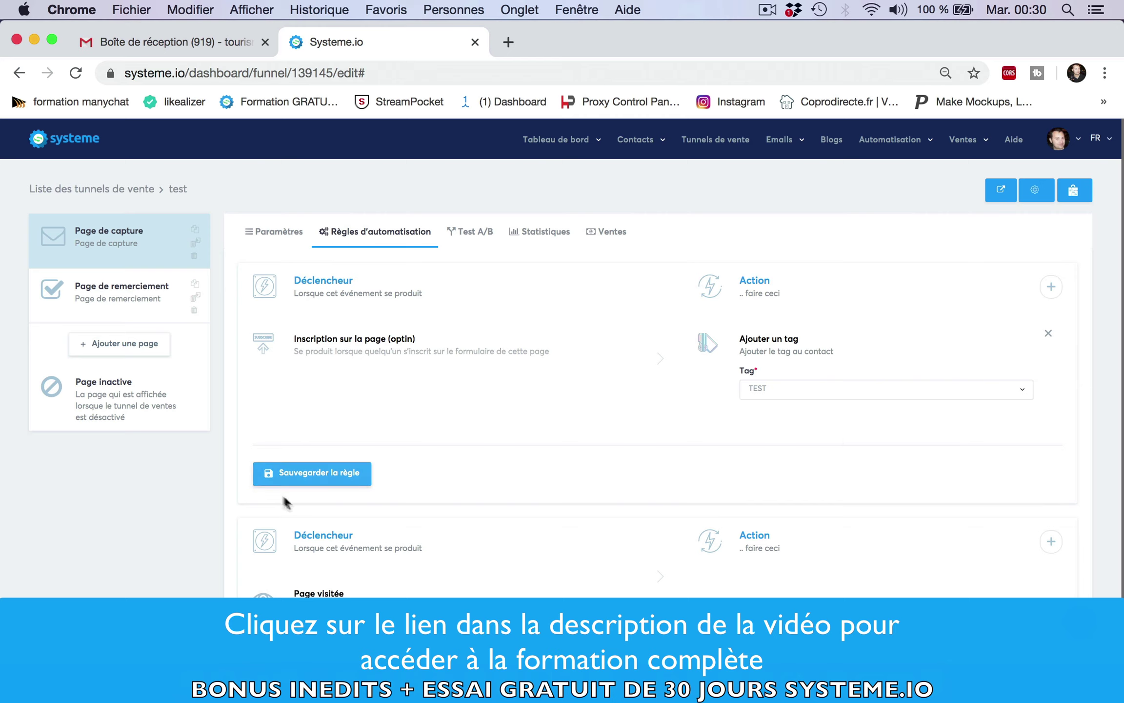
{"action": "left_click", "coordinate": [321, 481]}
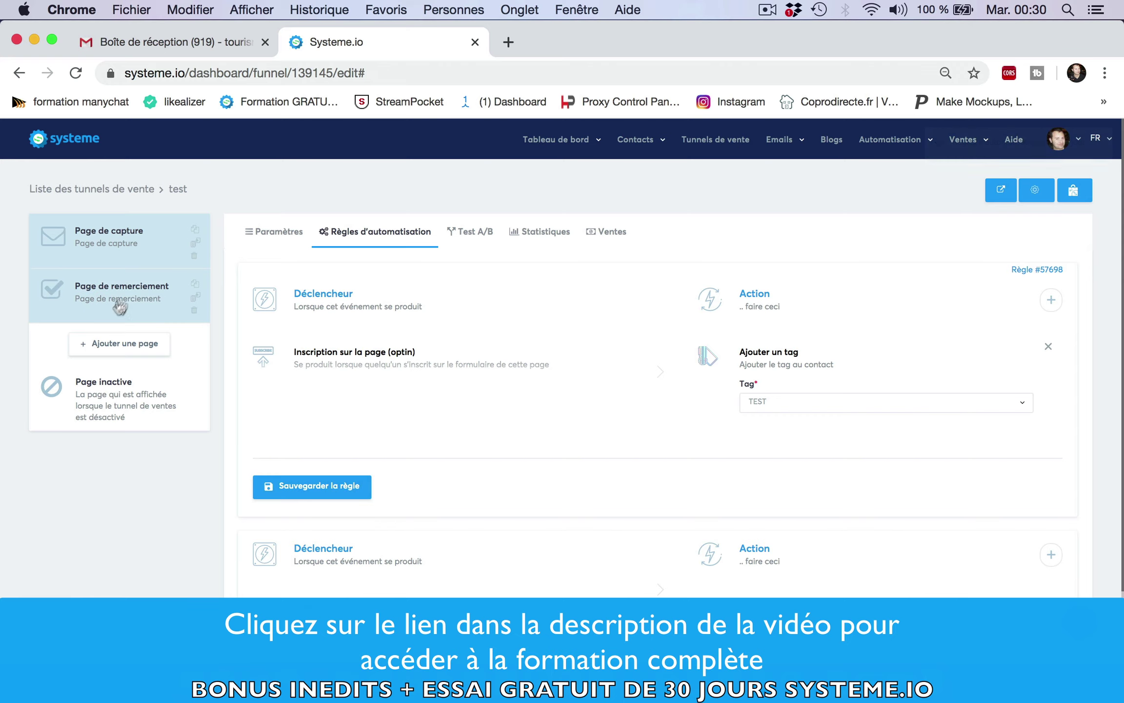
Preview the live capture page from its settings, check the first-name and e-mail fields of the form, and close the preview.
{"action": "left_click", "coordinate": [133, 256]}
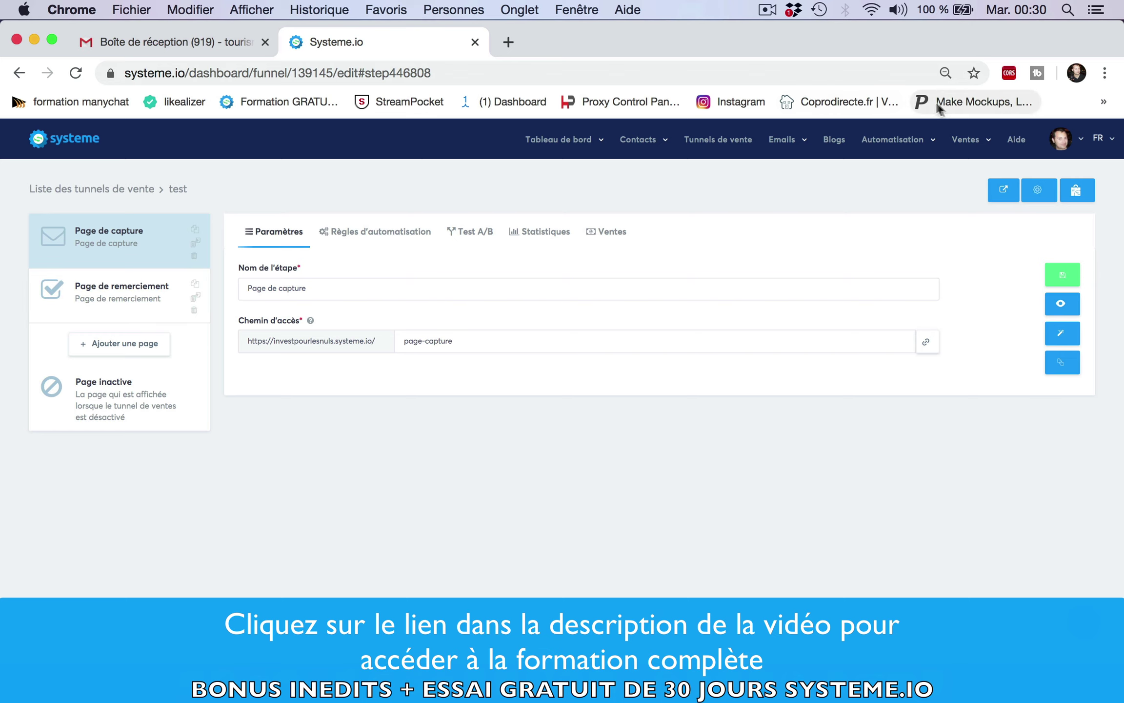
{"action": "left_click", "coordinate": [1069, 305]}
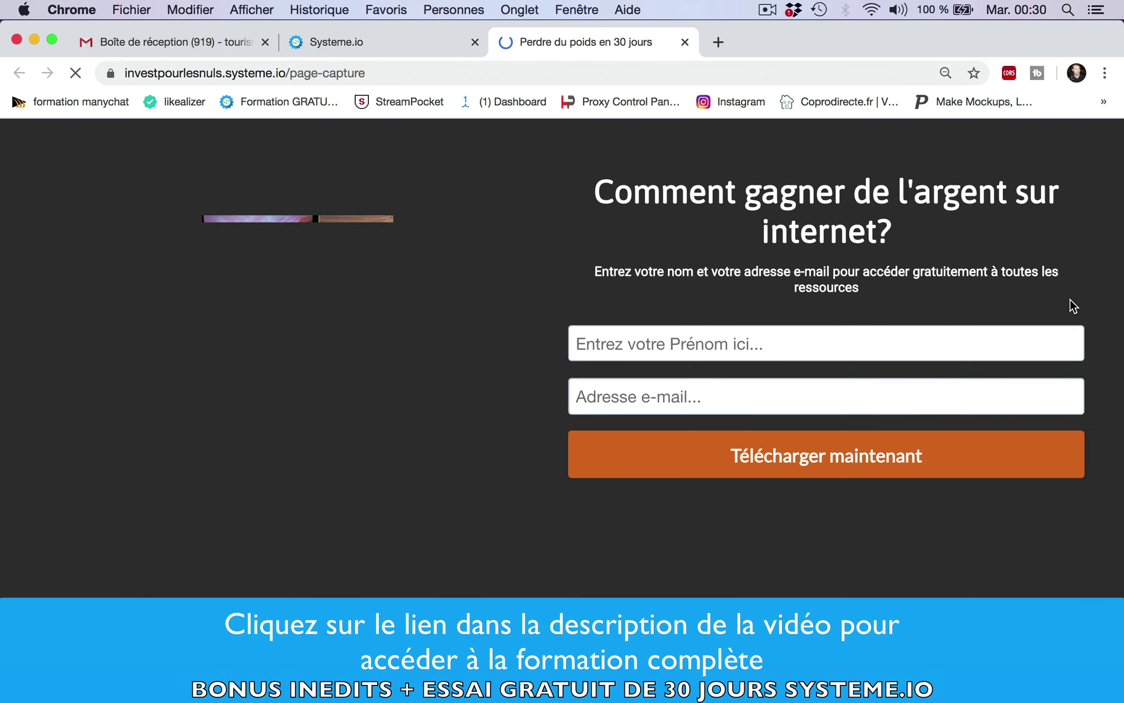
{"action": "left_click", "coordinate": [681, 338]}
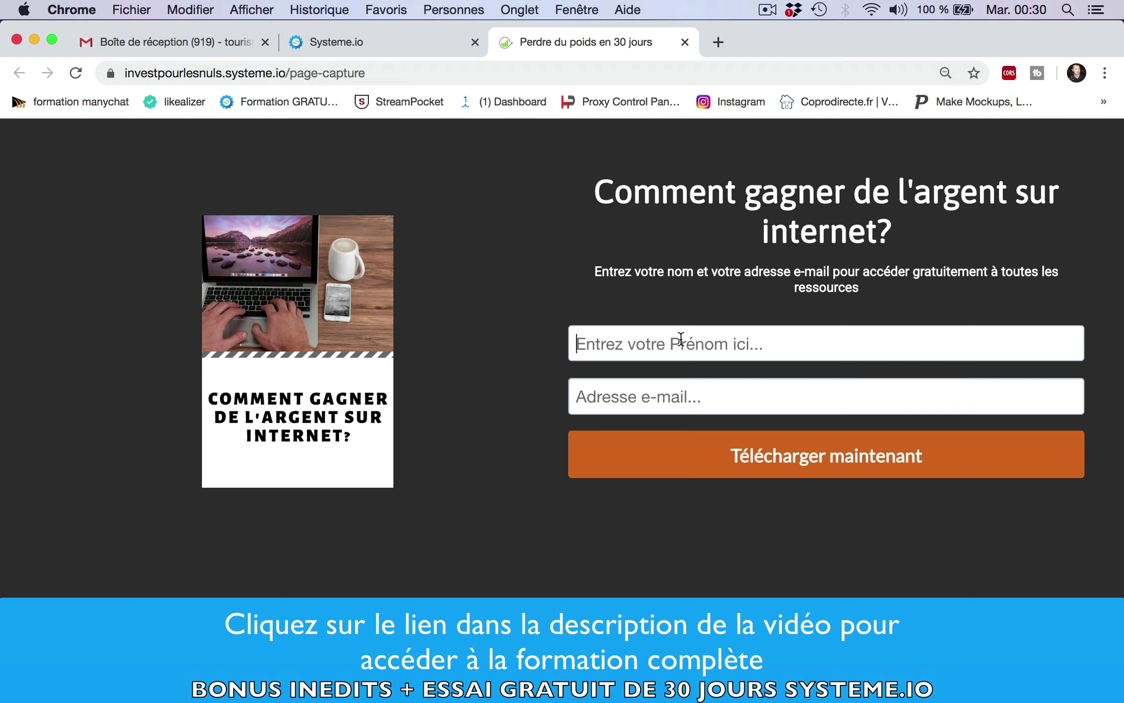
{"action": "left_click", "coordinate": [653, 386]}
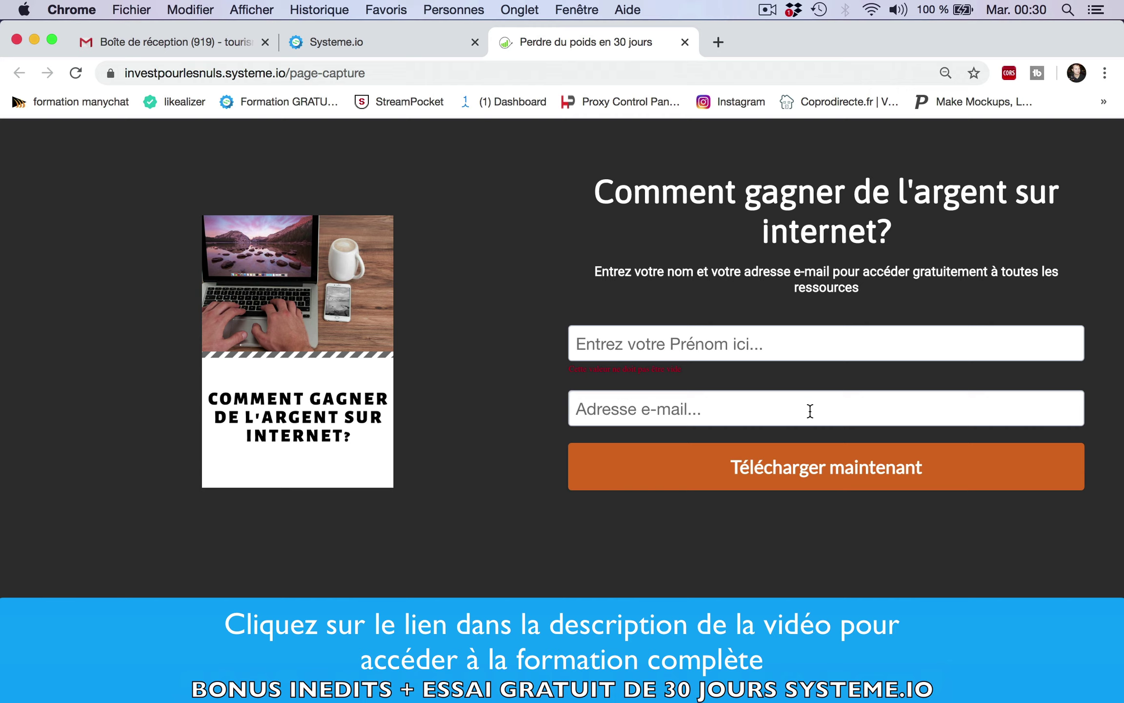
{"action": "left_click", "coordinate": [685, 43]}
Add an "Envoyer un email" action to the capture page's opt-in automation rule and start creating a new email for it.
{"action": "left_click", "coordinate": [385, 236]}
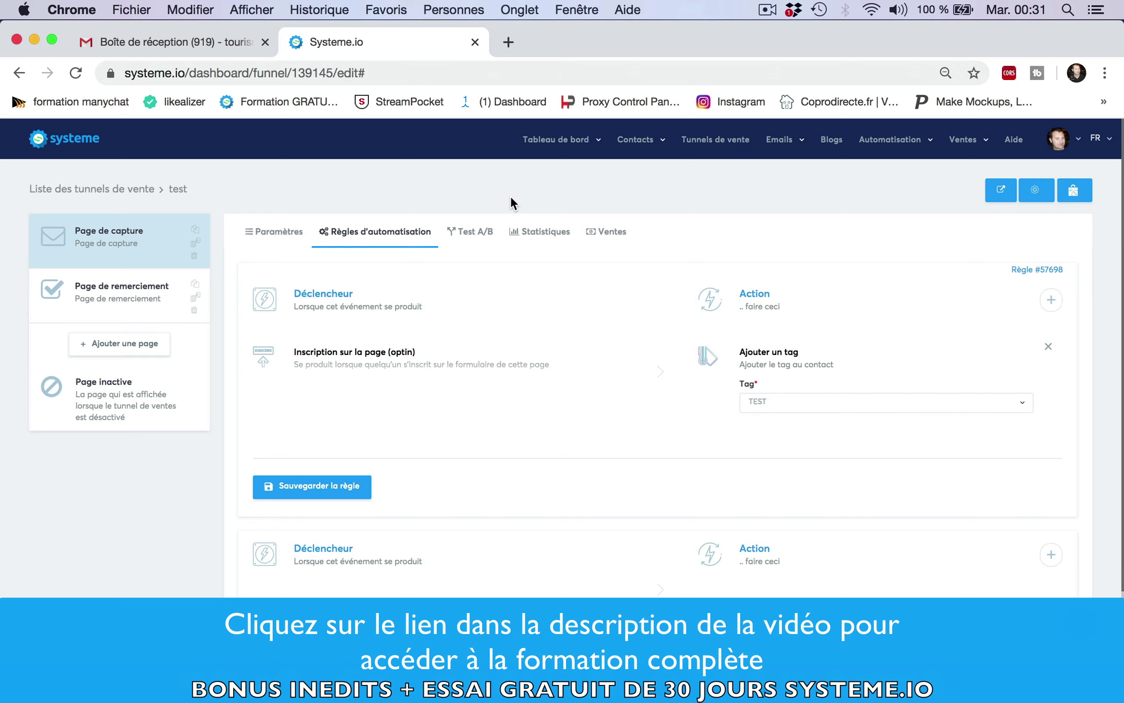
{"action": "left_click", "coordinate": [1051, 300]}
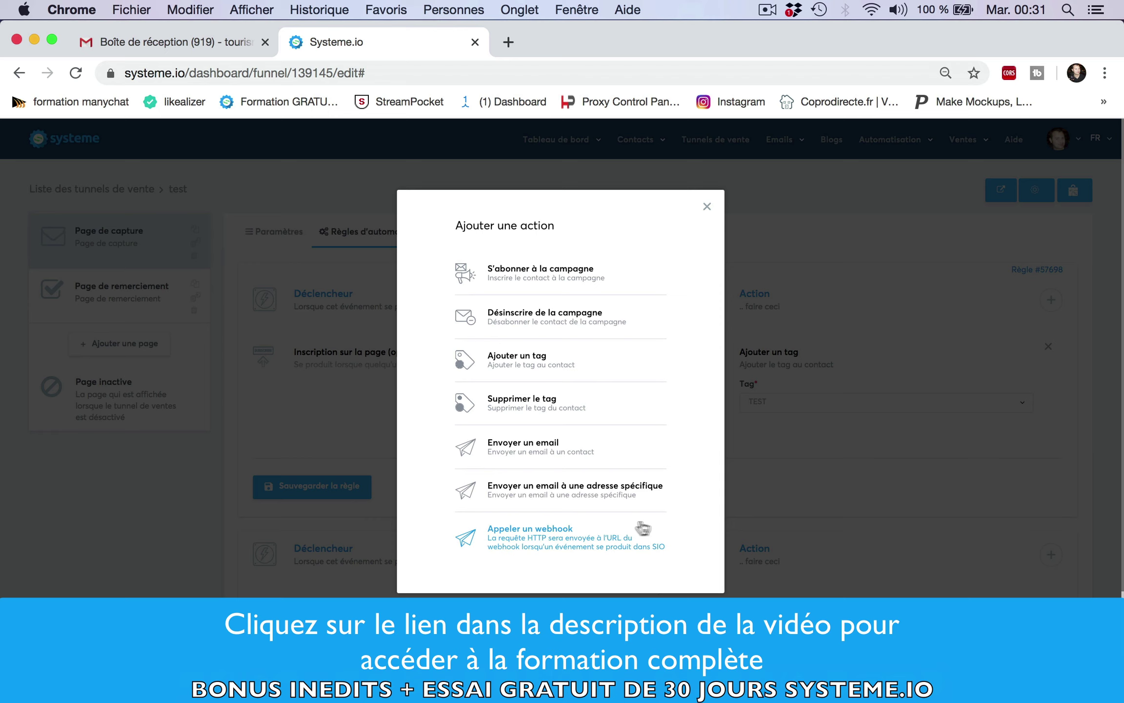
{"action": "left_click", "coordinate": [537, 456]}
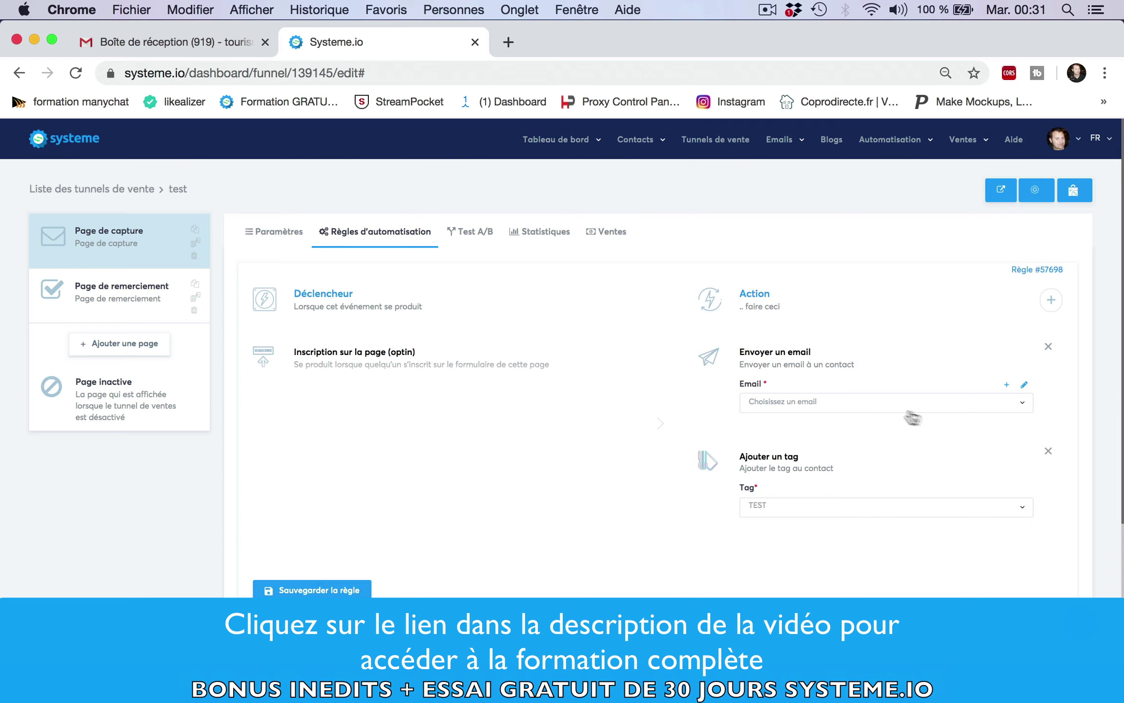
{"action": "left_click", "coordinate": [826, 406]}
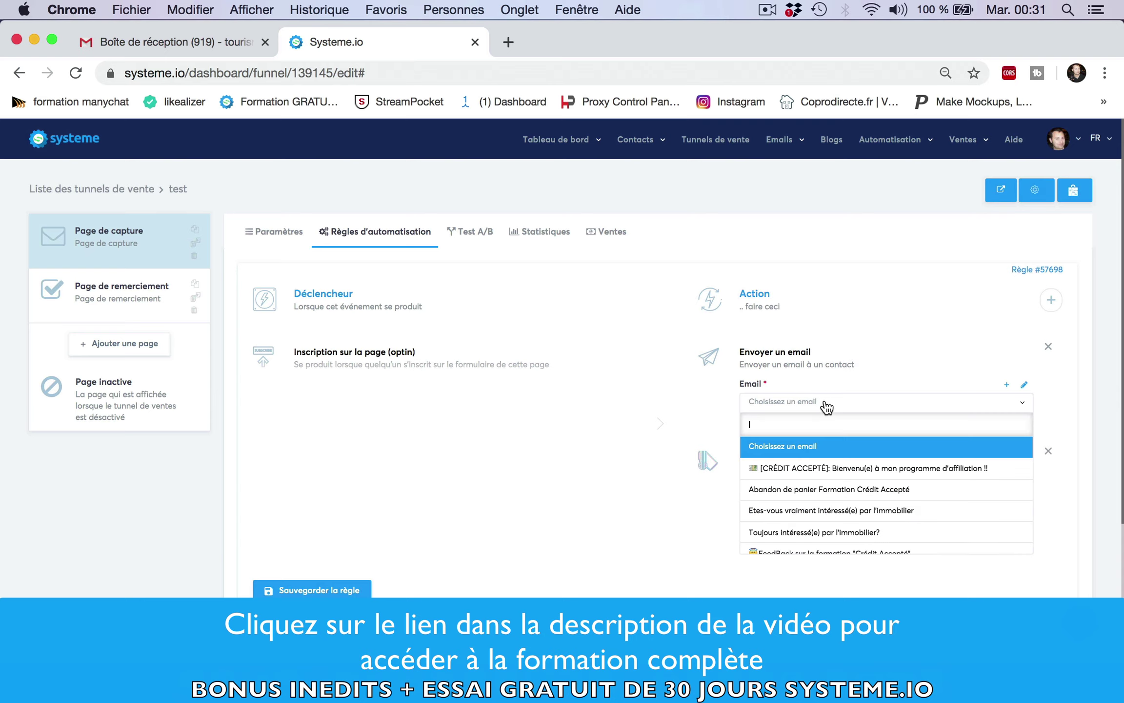
{"action": "left_click", "coordinate": [1007, 384]}
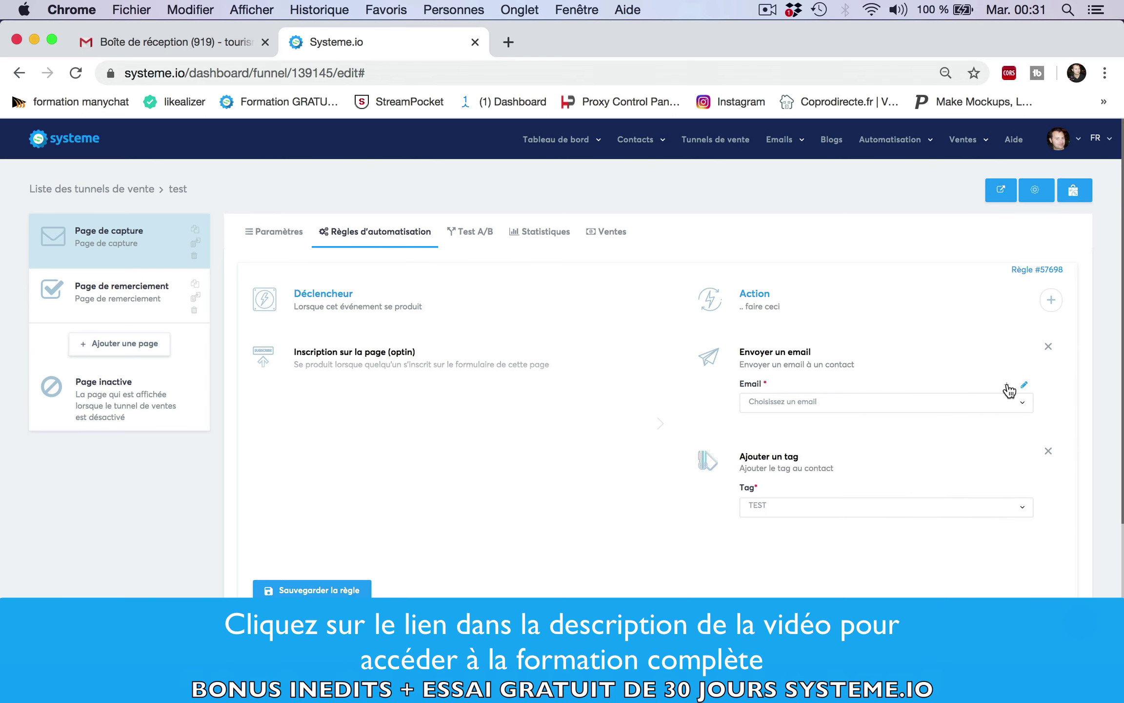